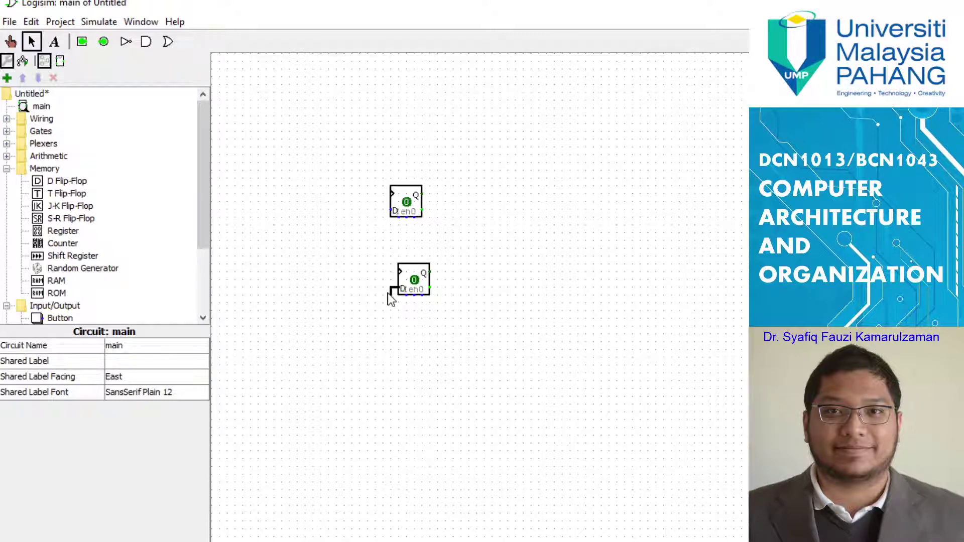
Align the lower D flip-flop directly beneath the upper one and wire both D inputs to a common line.
left_click_drag(417, 287, 410, 287)
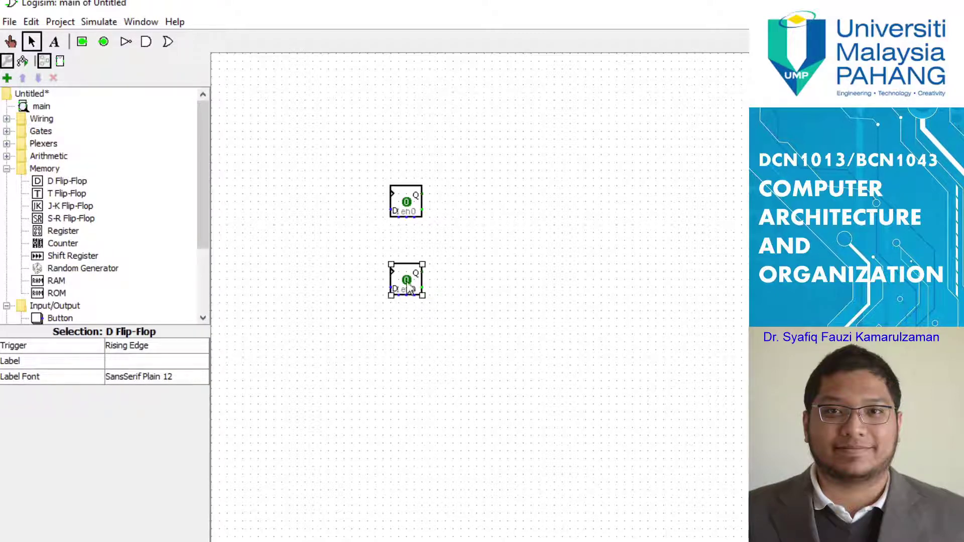
mouse_move(391, 210)
left_mouse_down()
mouse_move(320, 210)
mouse_move(391, 287)
left_mouse_up()
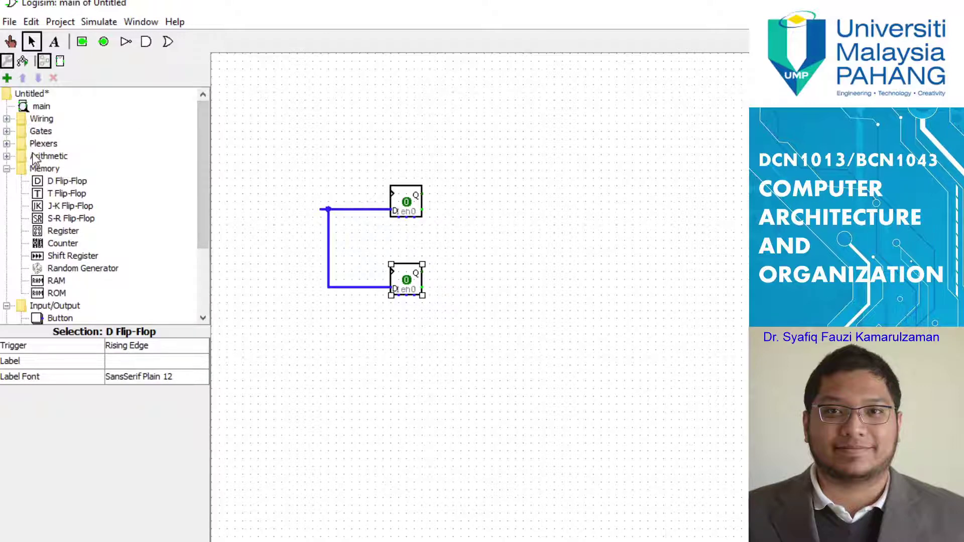
Place an input pin at the start of the shared D wire and toggle its value to 1.
left_click(6, 119)
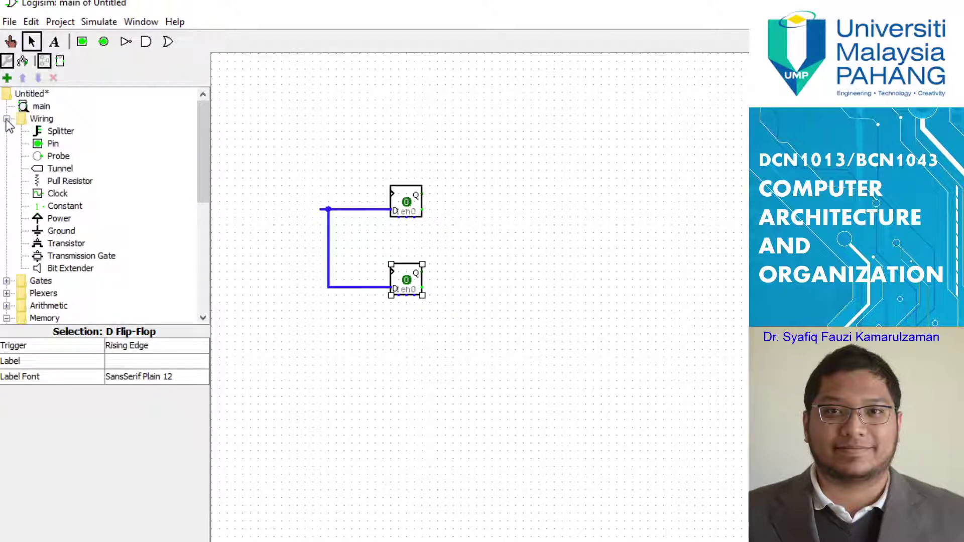
left_click(52, 144)
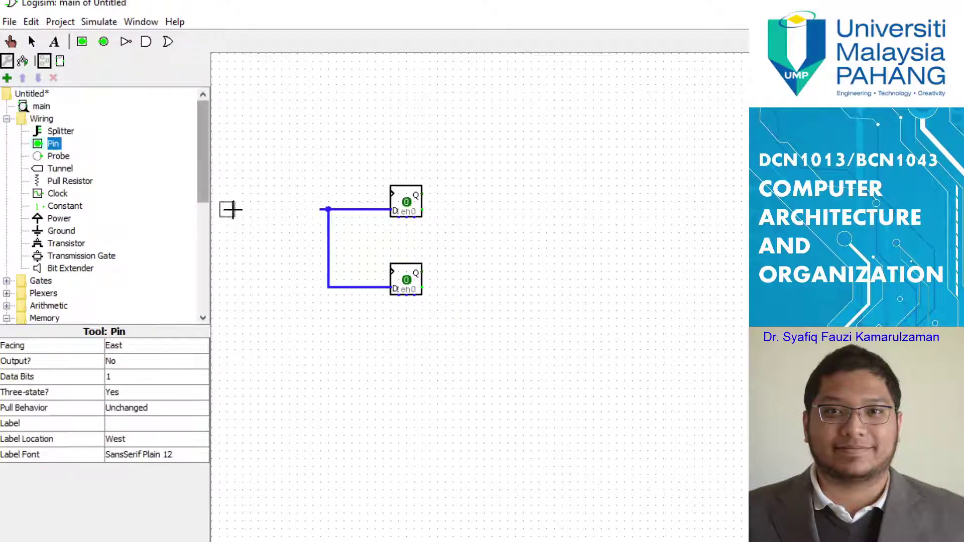
left_click(326, 209)
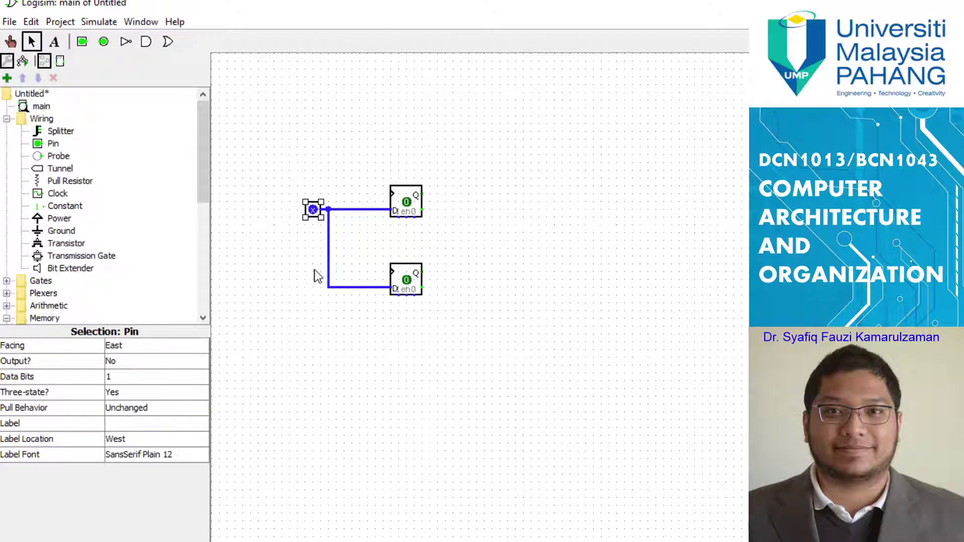
key("ctrl+1")
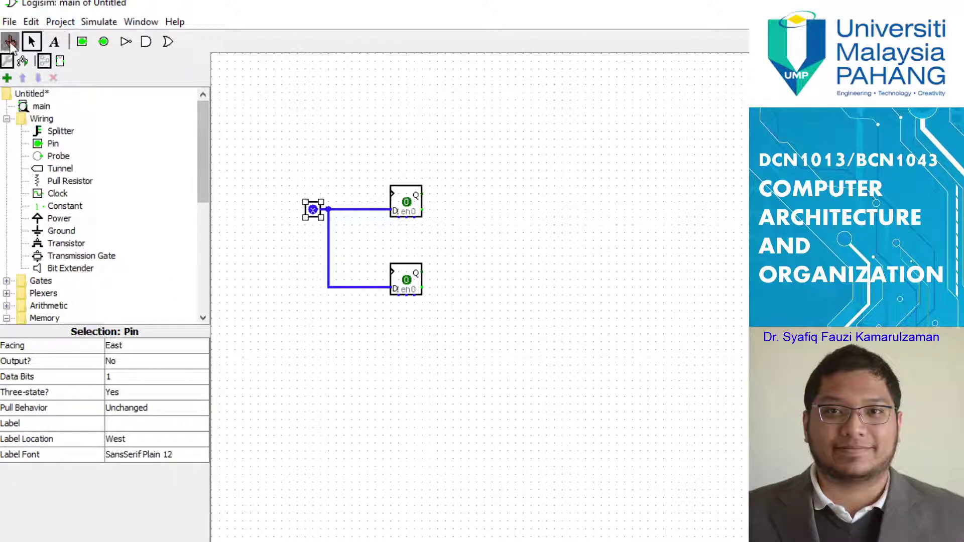
left_click(313, 210)
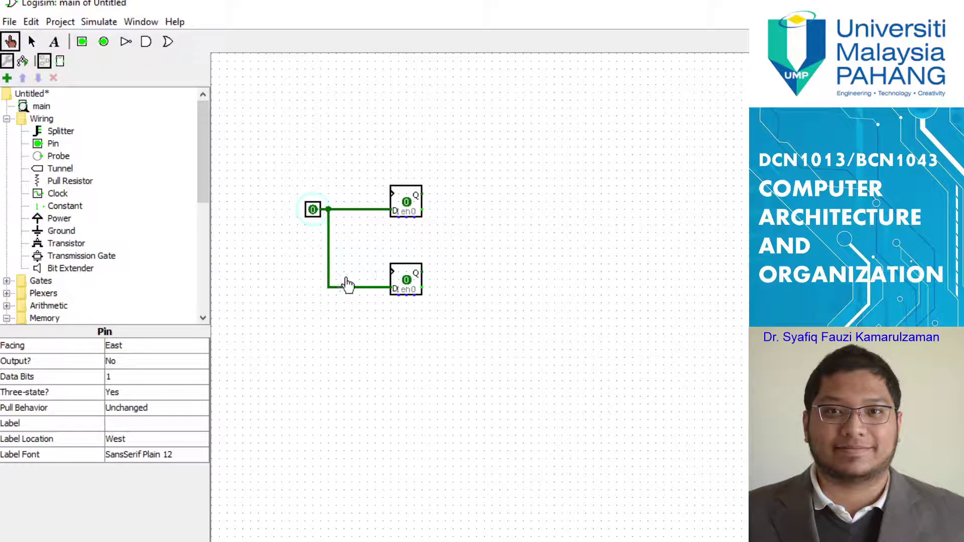
left_click(313, 210)
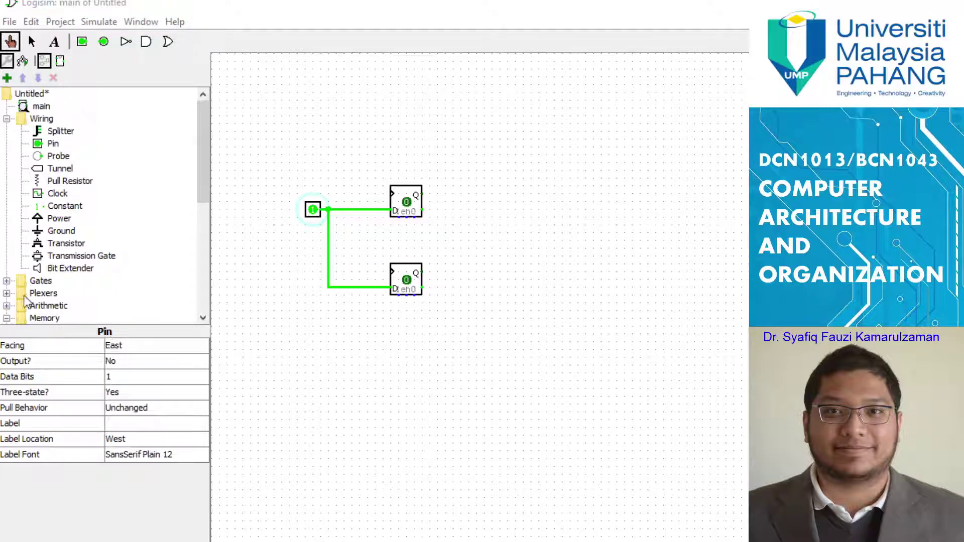
Place a NOT gate to the right of each flip-flop and wire each flip-flop's inverted output into its gate.
left_click(6, 281)
left_click(61, 182)
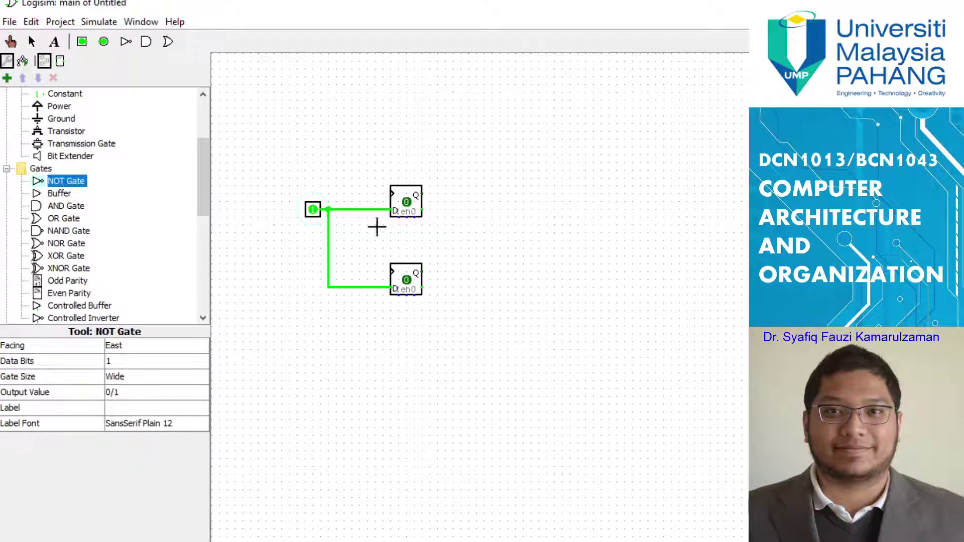
left_click(497, 209)
left_click(66, 181)
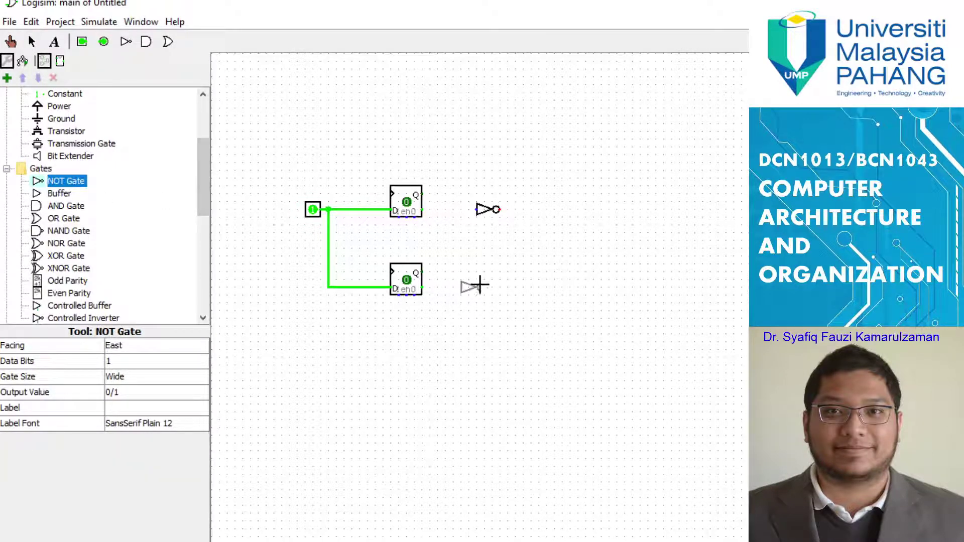
left_click(502, 286)
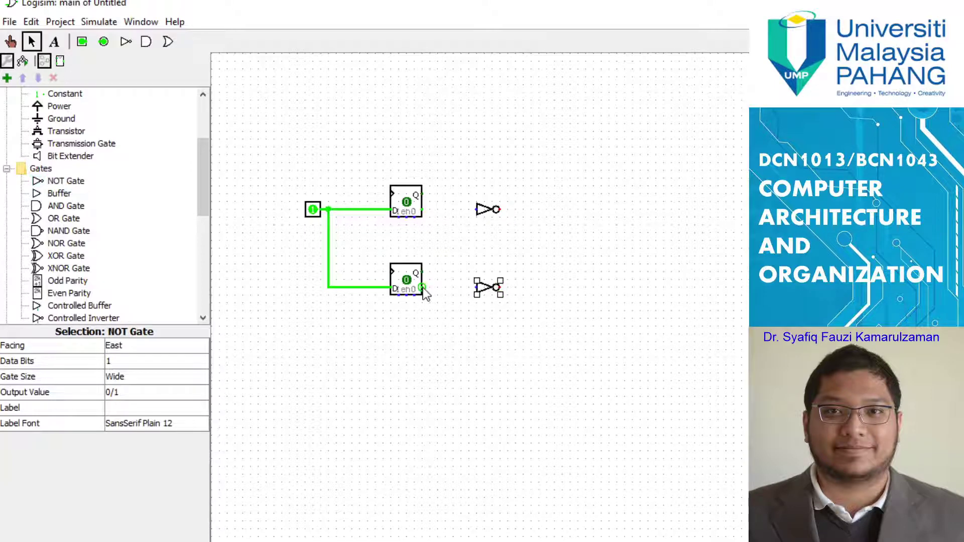
left_click_drag(423, 287, 477, 296)
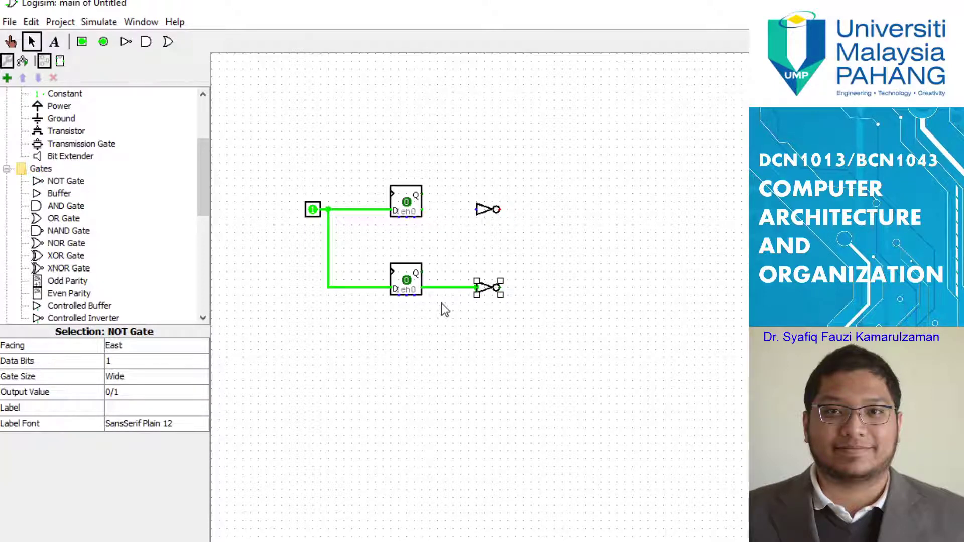
left_click_drag(423, 209, 478, 211)
Place an AND gate beyond the upper NOT gate and set its number of inputs to 2.
left_click(68, 207)
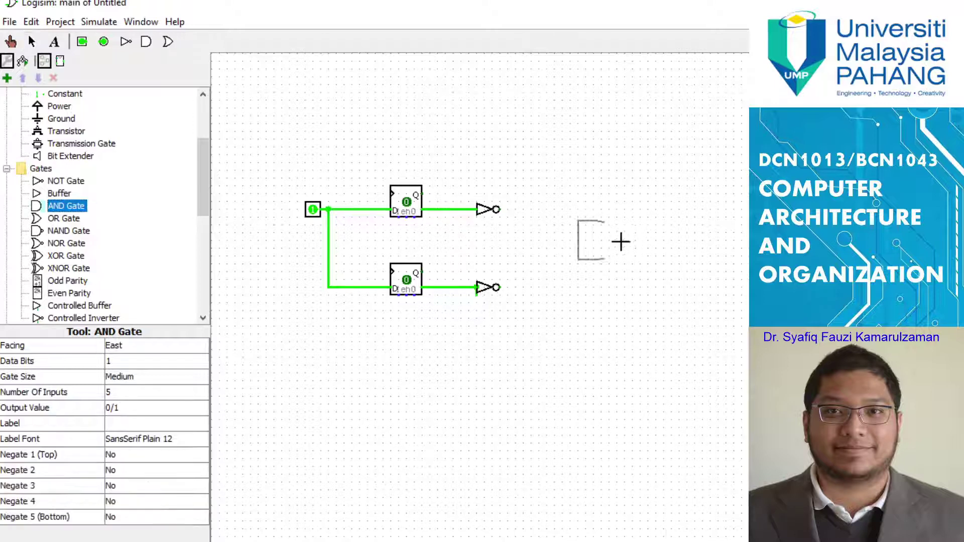
left_click(563, 218)
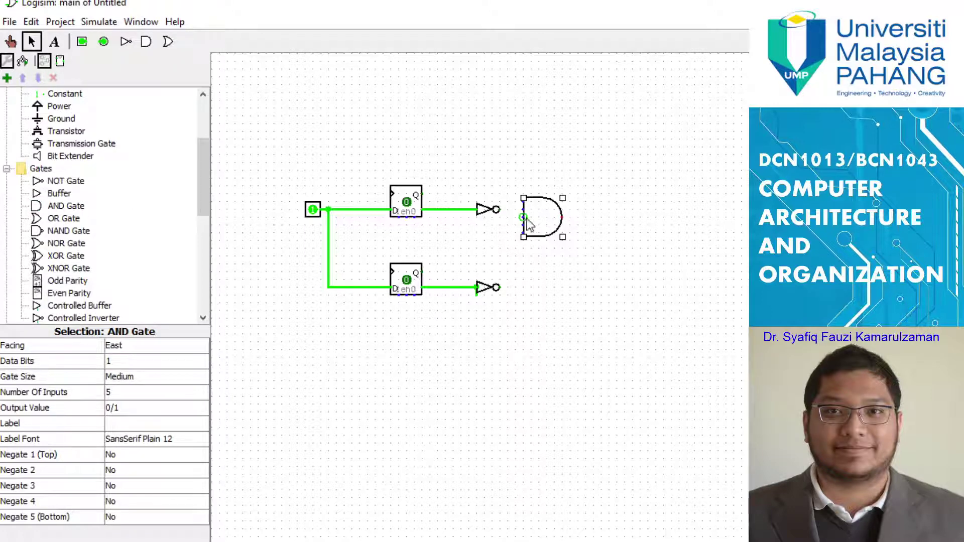
left_click(136, 392)
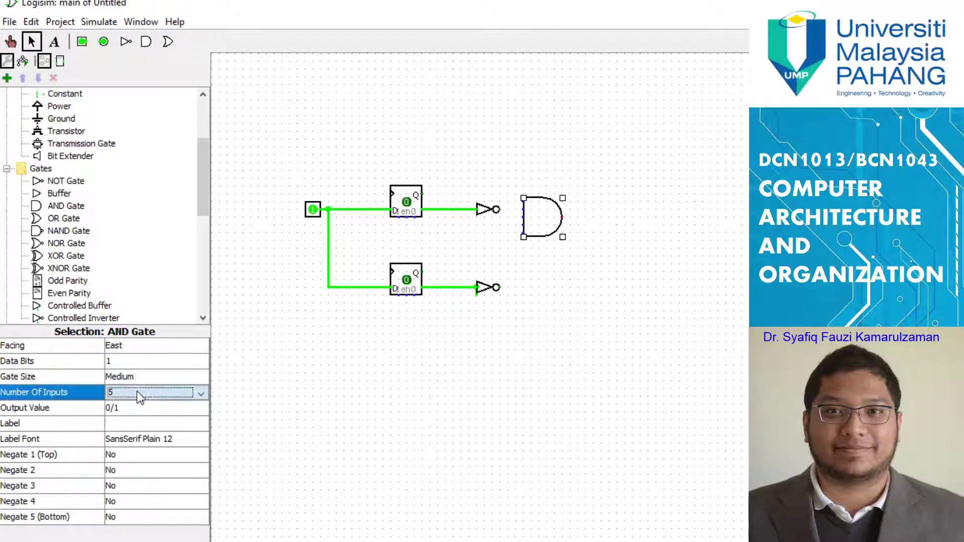
left_click(140, 393)
scroll(127, 424, "up", 1)
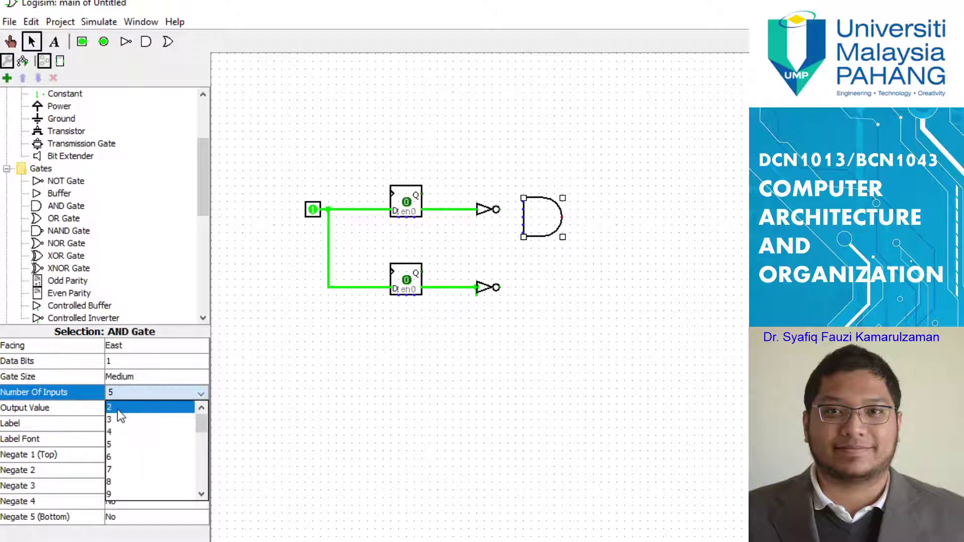
left_click(120, 408)
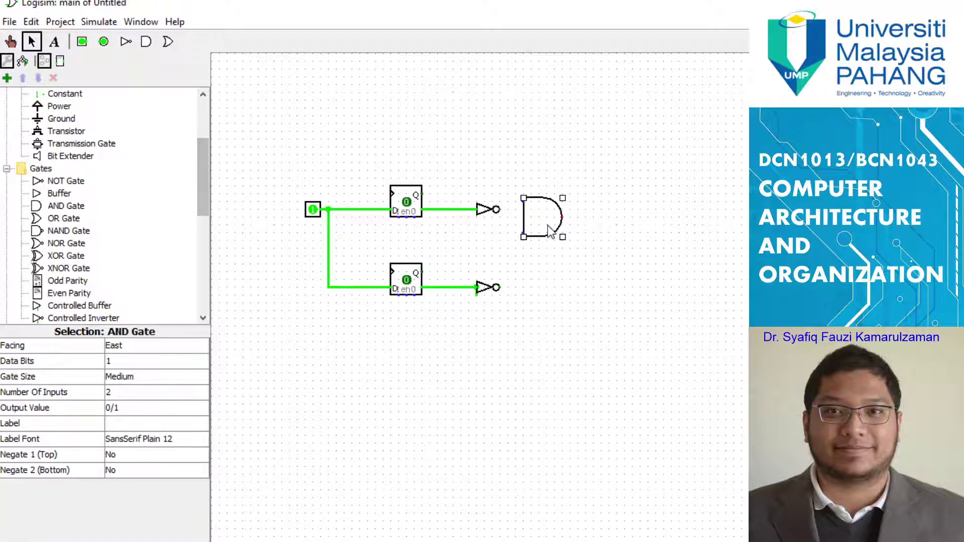
left_click(545, 252)
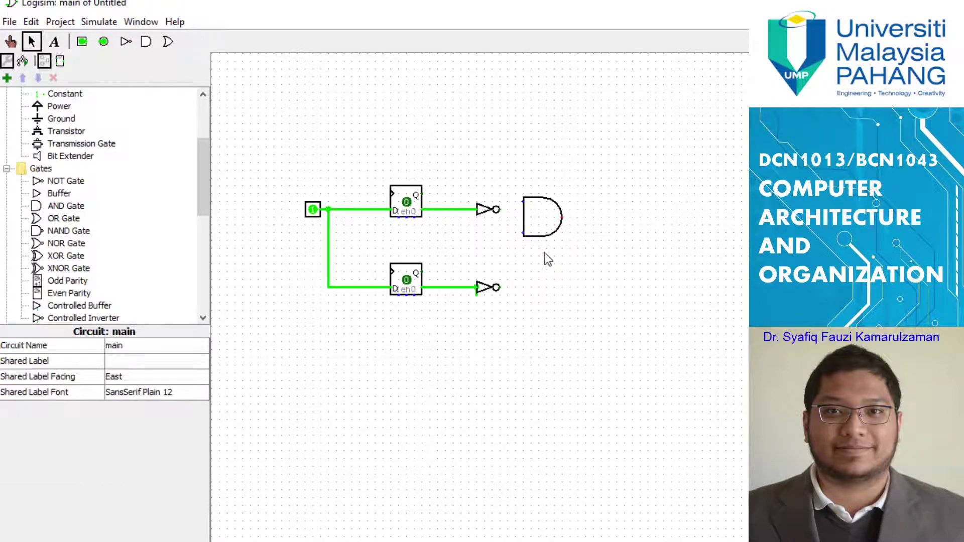
Duplicate the two-input AND gate and position the copy beyond the lower NOT gate.
left_click(552, 239)
left_click(539, 285)
key("ctrl+v")
left_click_drag(554, 240, 558, 303)
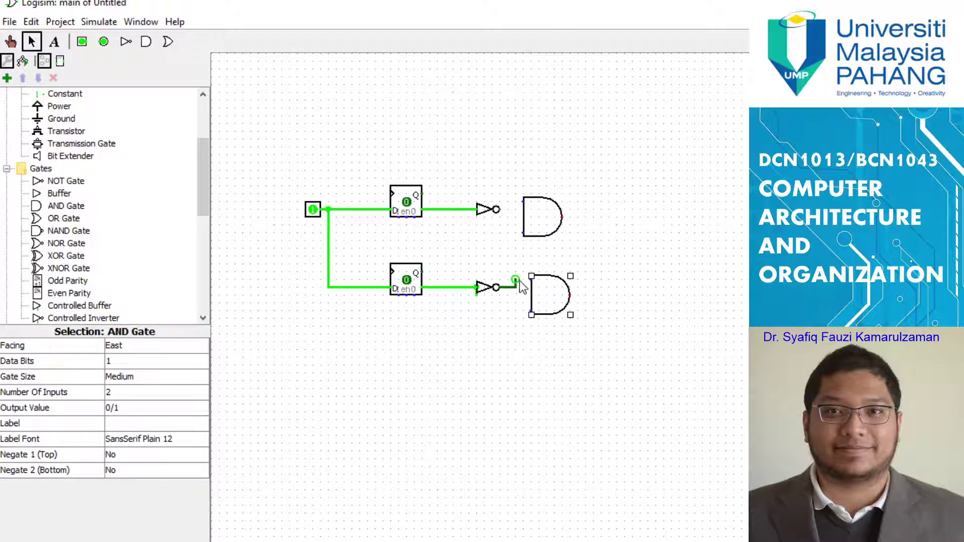
Wire each NOT gate's output to the upper input of its neighbouring AND gate.
left_click(523, 280)
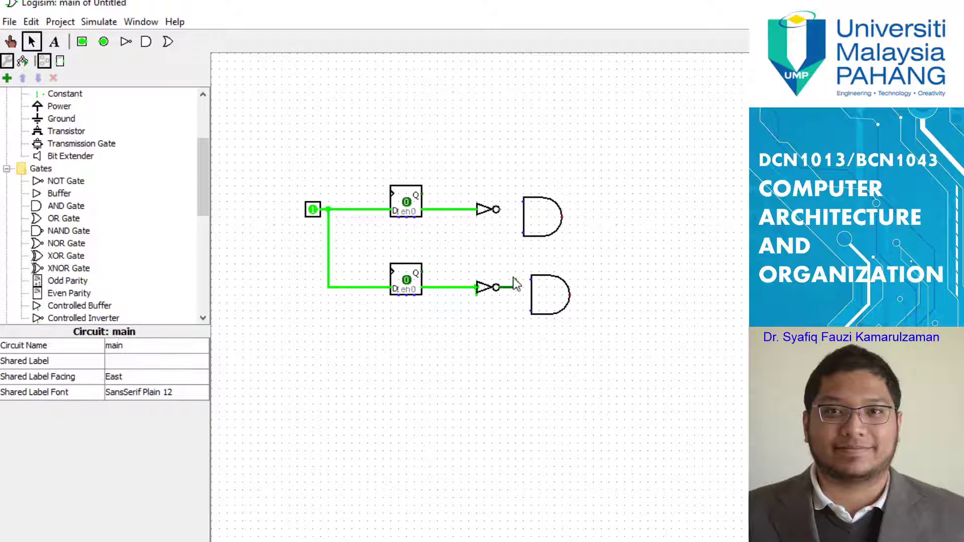
left_click_drag(515, 279, 531, 279)
left_click_drag(501, 210, 523, 201)
Wire the lower flip-flop's Q through a new NOT gate to the lower AND gate, and branch Q directly to the upper AND gate's free input.
left_click(61, 182)
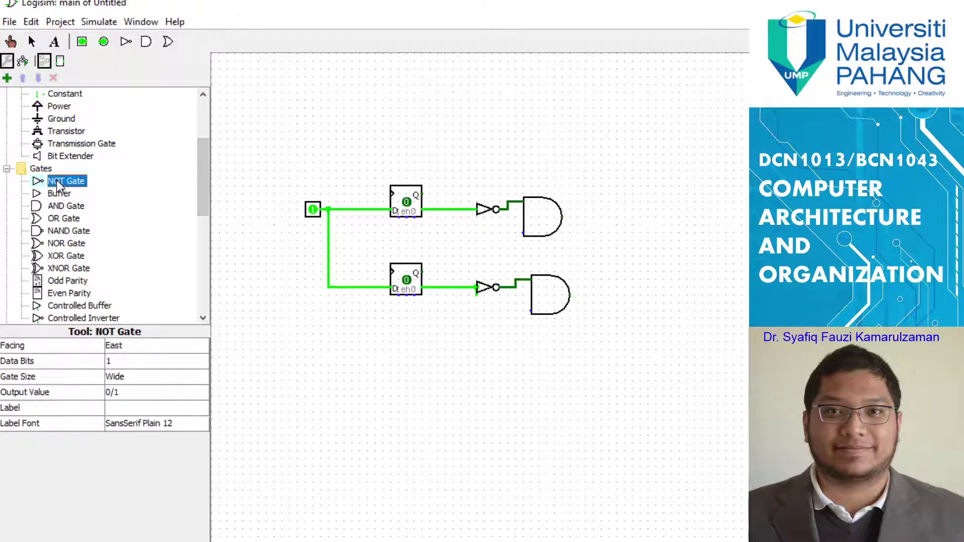
left_click(502, 312)
left_click_drag(514, 313, 530, 312)
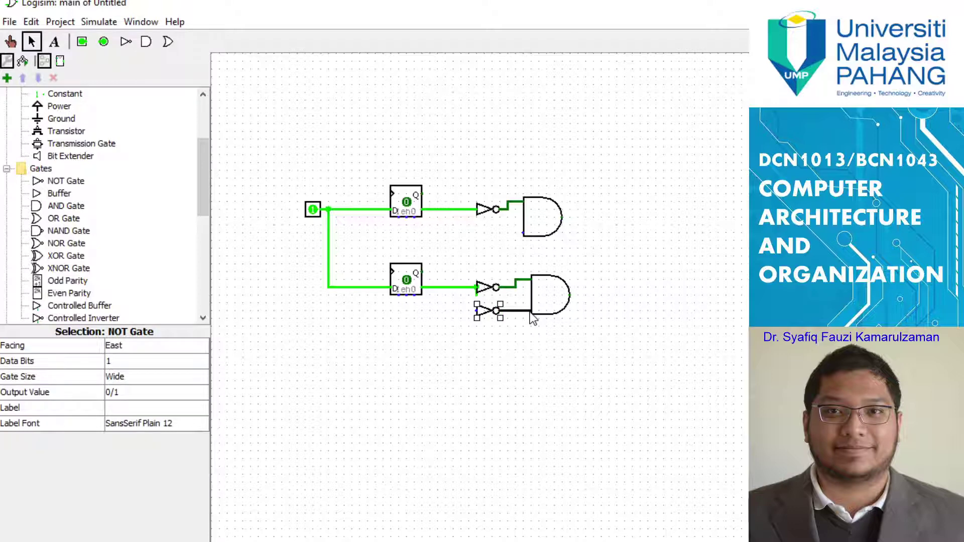
left_click_drag(422, 272, 476, 313)
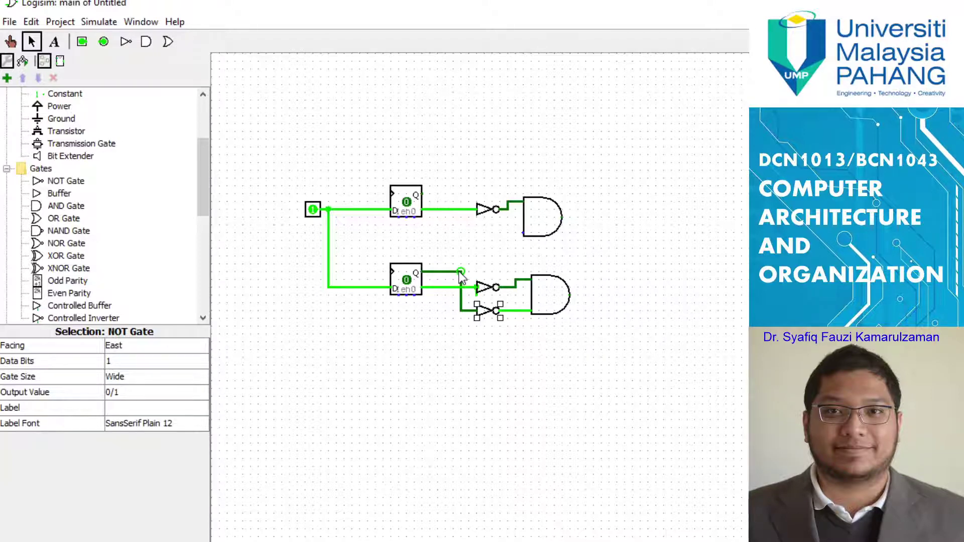
left_click_drag(461, 271, 522, 234)
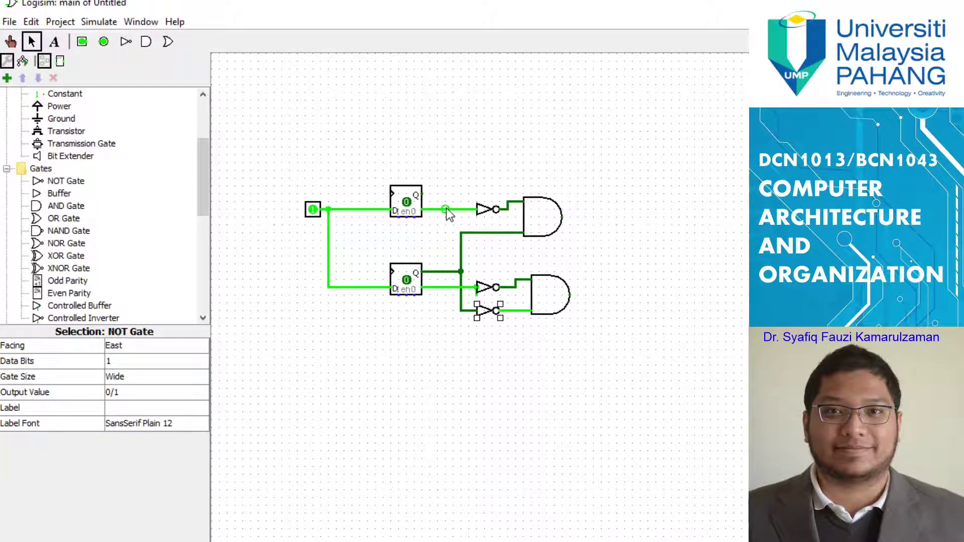
Branch a long output wire from the upper flip-flop's inverted output and route the upper AND gate's output back above the upper flip-flop.
left_click_drag(445, 210, 687, 172)
left_click_drag(564, 220, 401, 158)
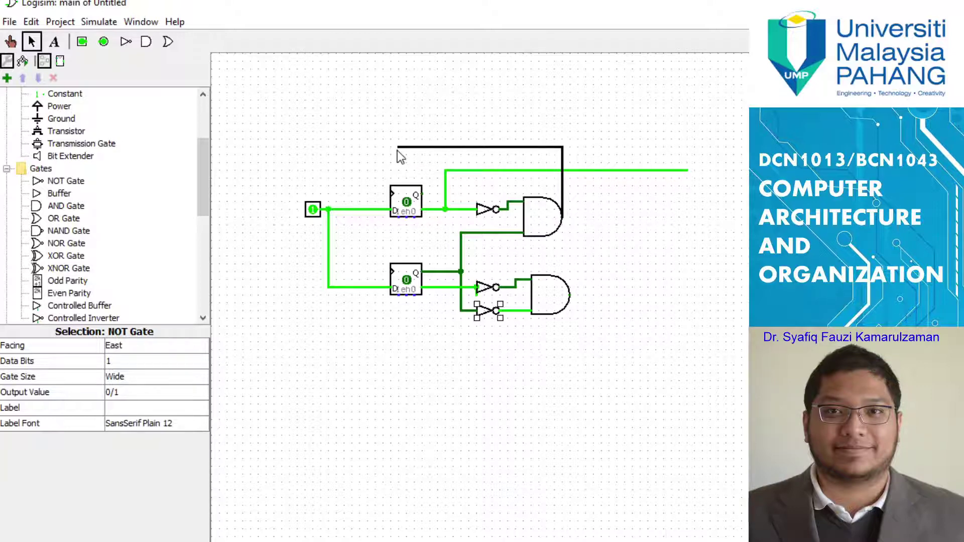
left_click_drag(397, 149, 398, 150)
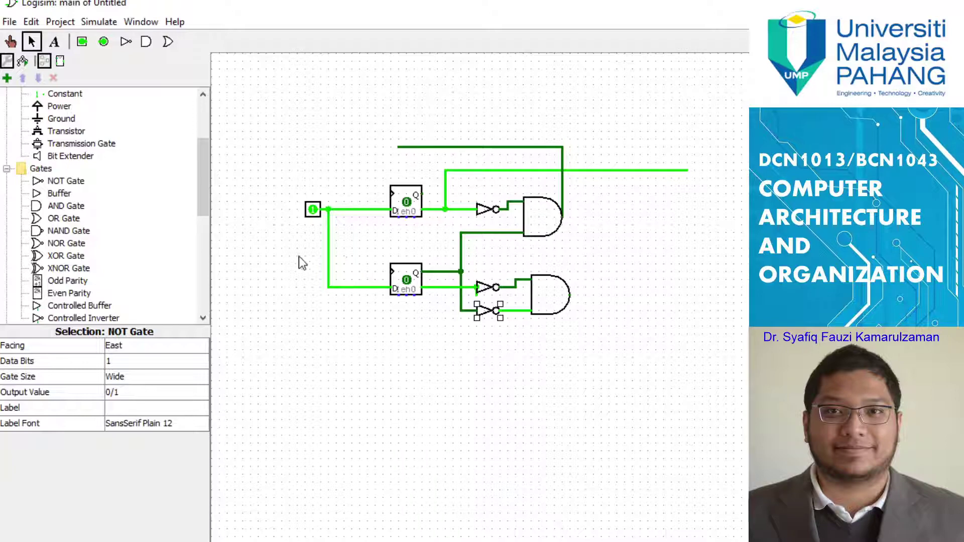
Delete the input pin and the wires connecting it to both flip-flops' D inputs.
left_click(379, 210)
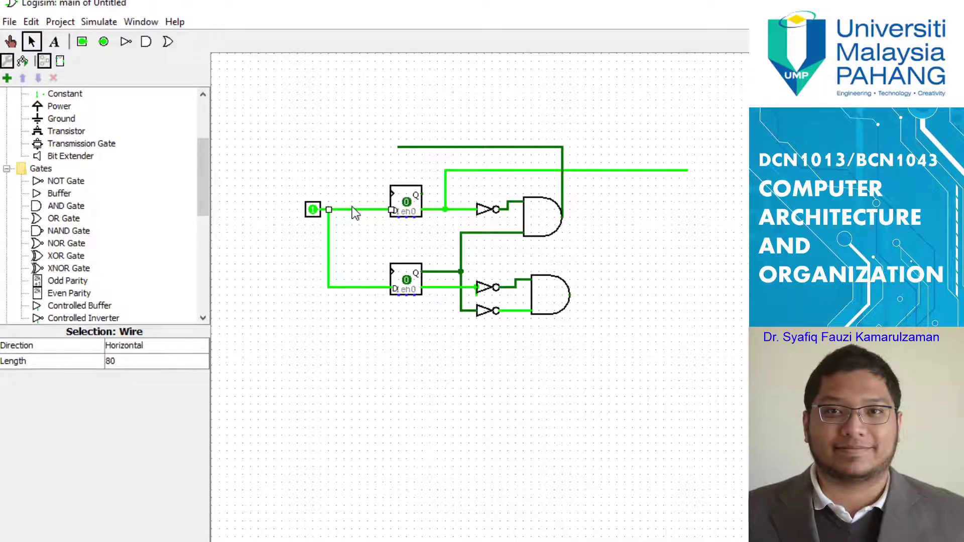
key("Delete")
left_click(313, 210)
key("Delete")
left_click(351, 288)
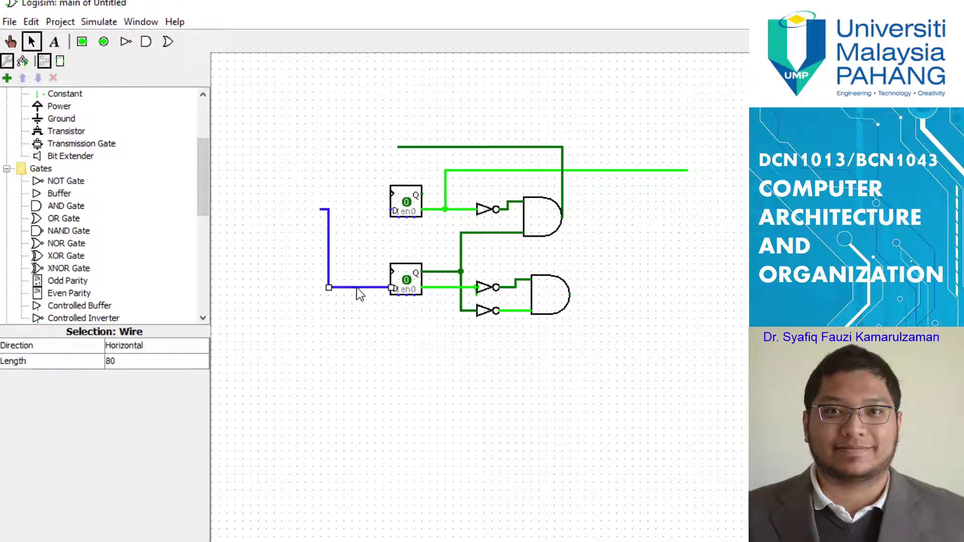
key("Delete")
left_click(329, 261)
key("Delete")
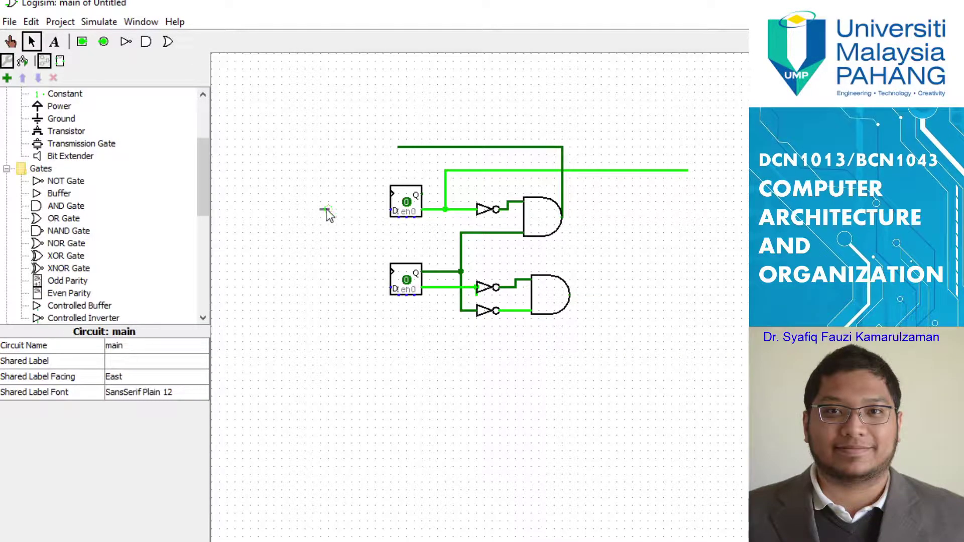
Complete the feedback wires from the upper and lower AND gate outputs to the D inputs of their respective flip-flops.
mouse_move(396, 147)
left_mouse_down()
mouse_move(382, 148)
mouse_move(361, 189)
mouse_move(366, 215)
mouse_move(391, 209)
left_mouse_up()
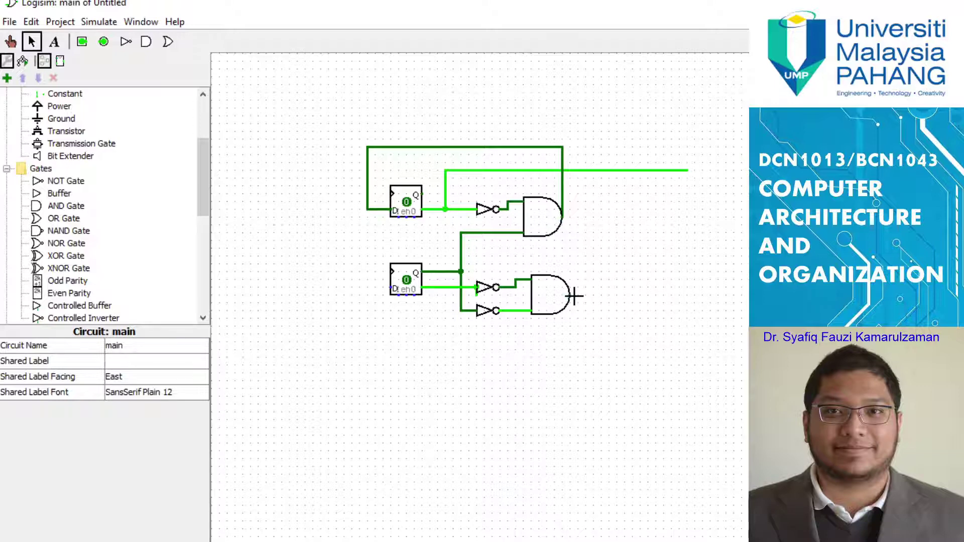
left_click_drag(571, 350, 585, 296)
left_click_drag(572, 337, 391, 288)
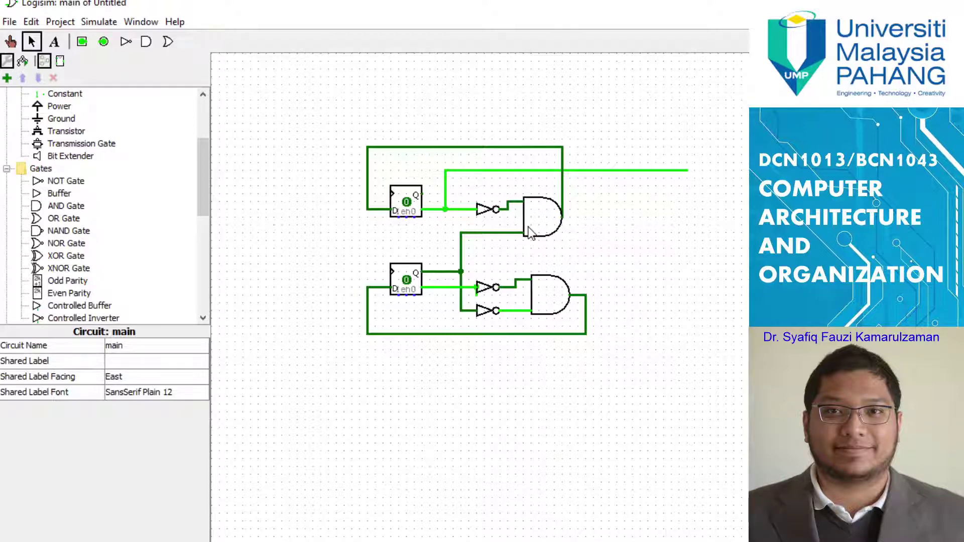
Replace the NOT gate on the lower flip-flop's inverted output with a new one and delete the stray wire stub at its input.
left_click(482, 291)
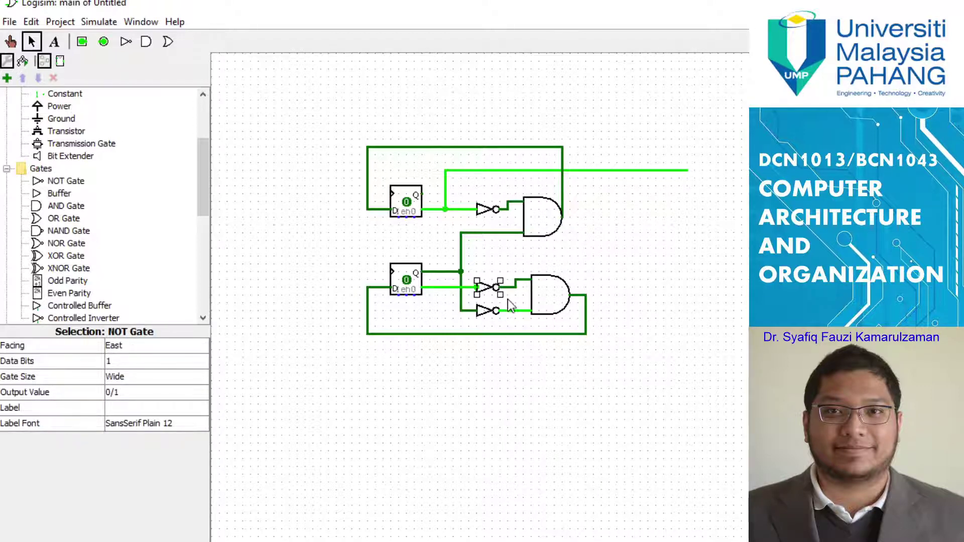
key("Delete")
left_click(475, 295)
key("Delete")
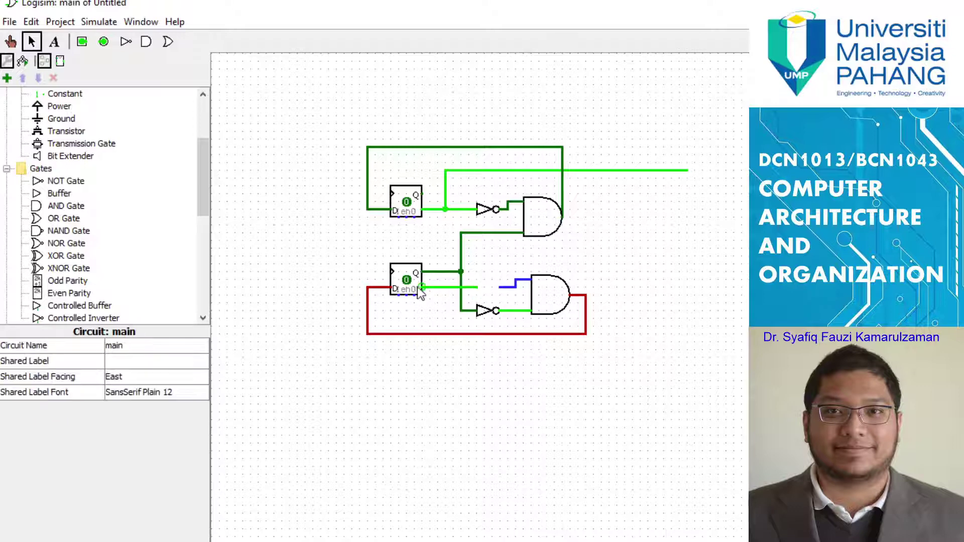
left_click(65, 182)
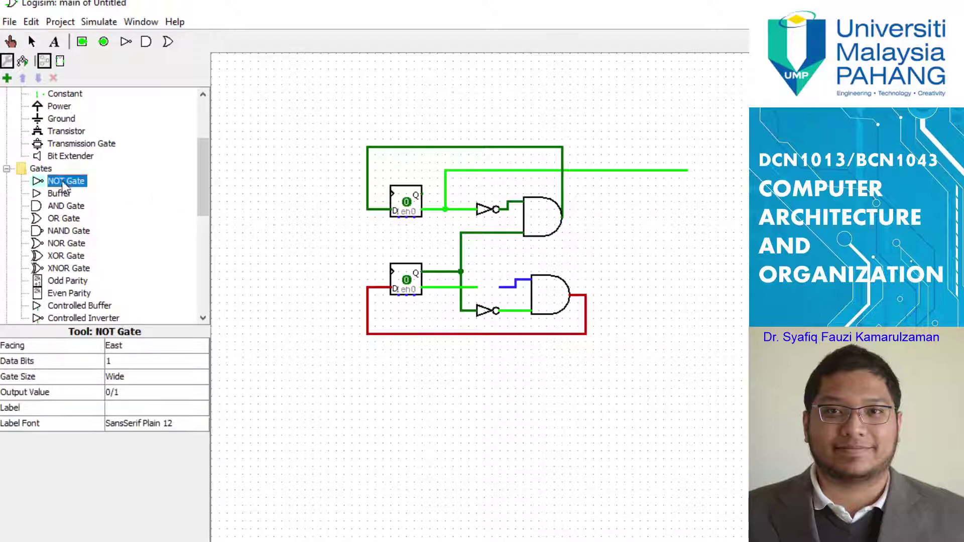
left_click(498, 287)
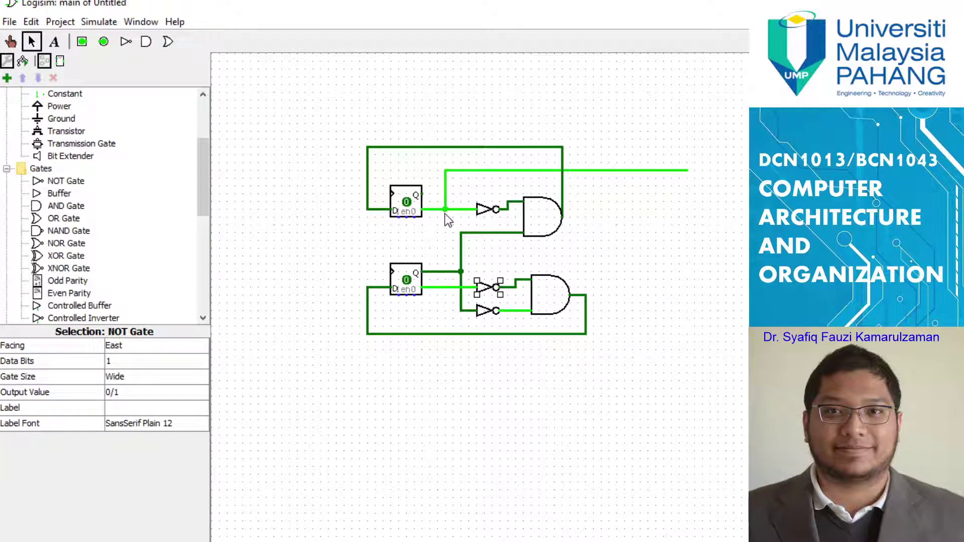
Delete the wire from the lower flip-flop's inverted output and connect that NOT gate's input to the upper flip-flop's output branch.
left_click(445, 287)
key("Delete")
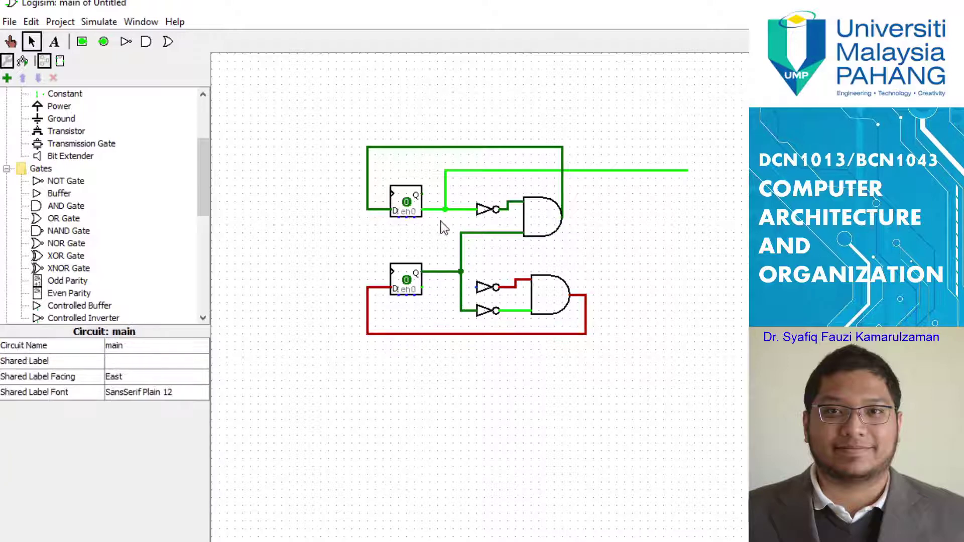
mouse_move(445, 209)
left_mouse_down()
mouse_move(452, 288)
mouse_move(477, 290)
left_mouse_up()
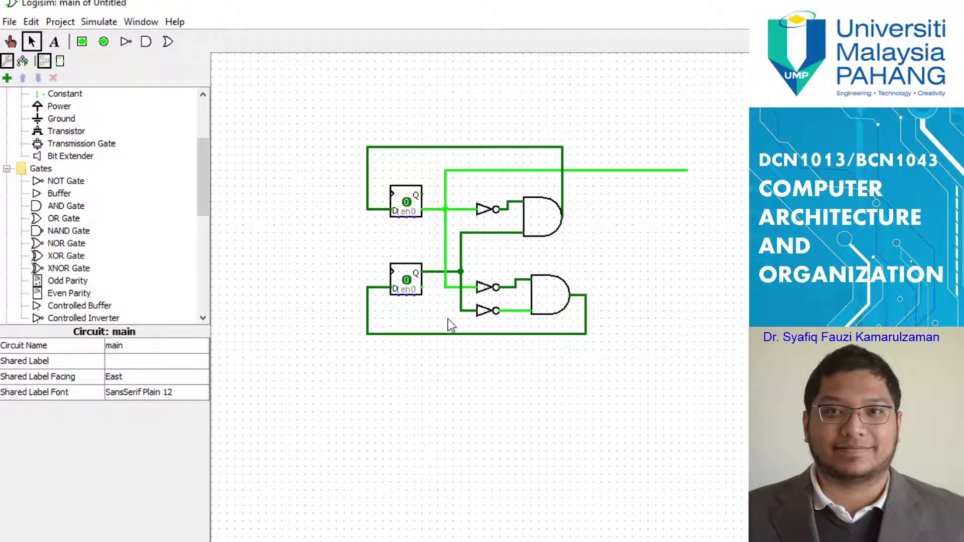
Delete the wire at the upper flip-flop's inverted output and connect its Q output to the branch junction instead.
left_click(431, 210)
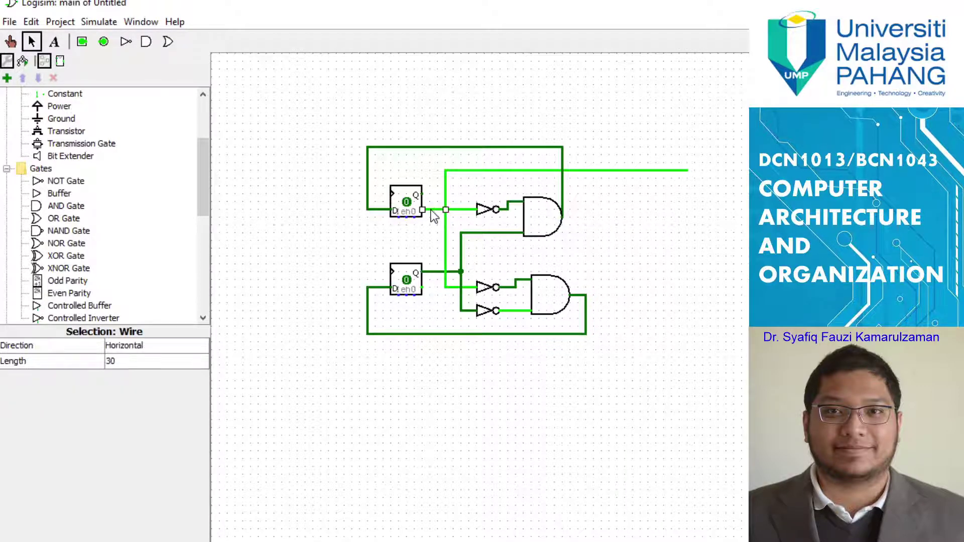
key("Delete")
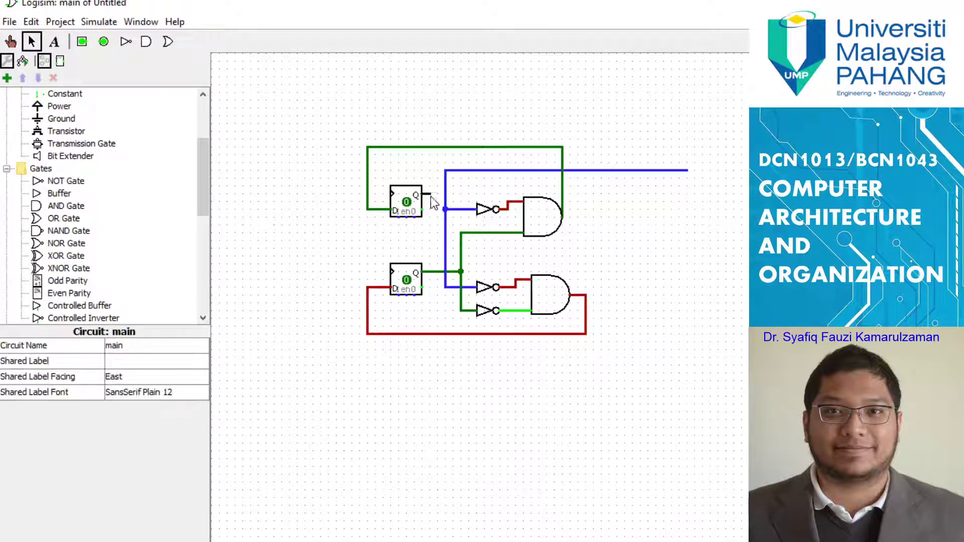
left_click_drag(444, 212, 438, 209)
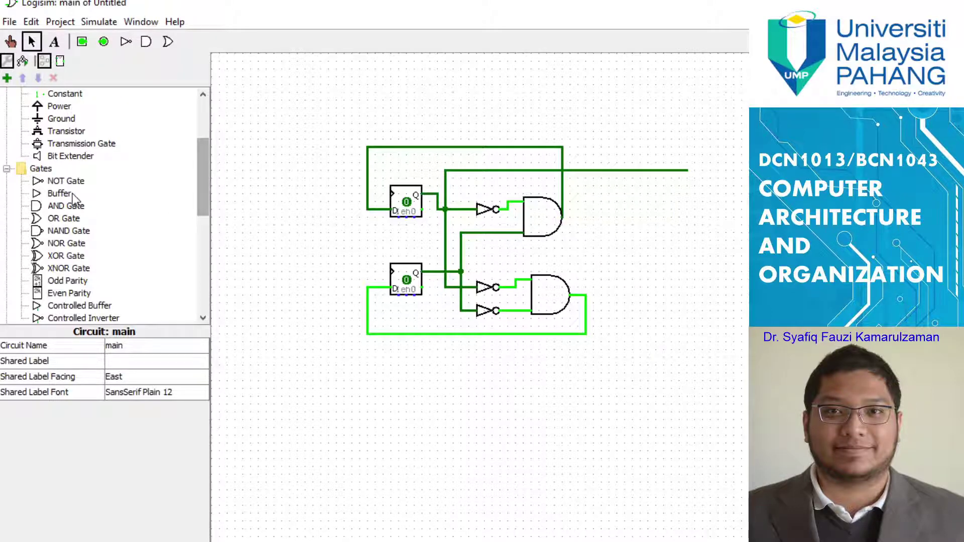
Place a clock to the left of the flip-flops and wire it to the clock inputs of both.
scroll(109, 149, "up", 1)
scroll(109, 149, "up", 2)
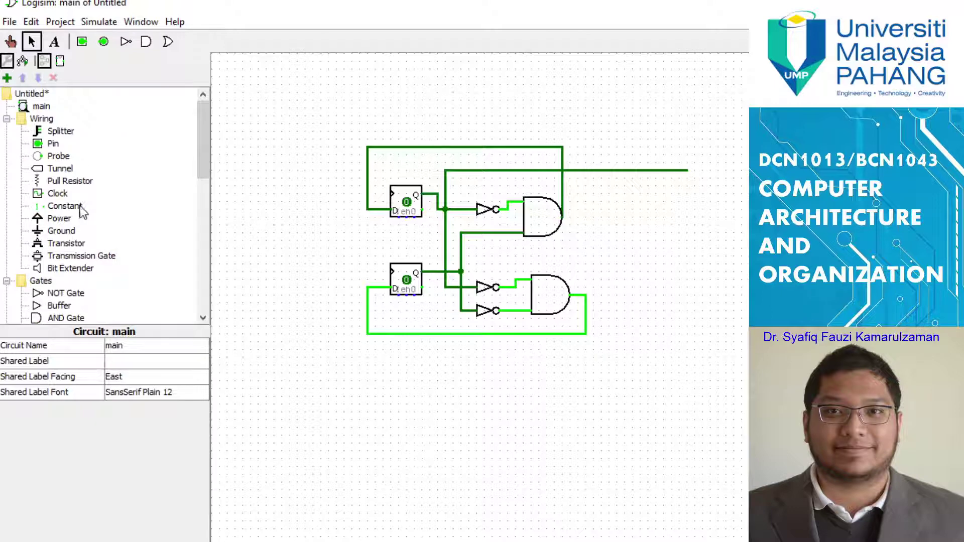
left_click(57, 195)
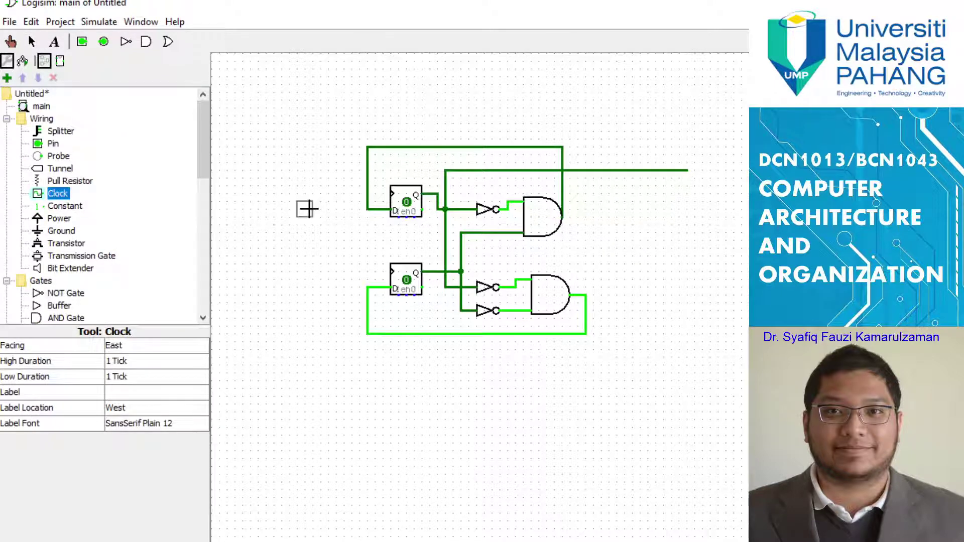
left_click(299, 249)
mouse_move(299, 248)
left_mouse_down()
mouse_move(392, 277)
mouse_move(372, 265)
mouse_move(370, 209)
mouse_move(383, 225)
left_mouse_up()
left_click_drag(381, 222, 392, 195)
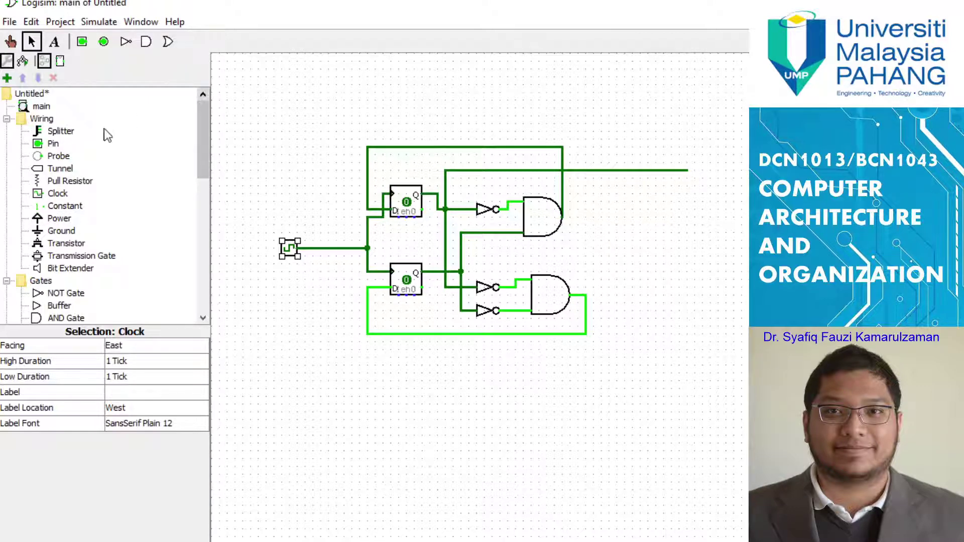
Add a west-facing probe at the end of the upper flip-flop's long output wire.
left_click(55, 156)
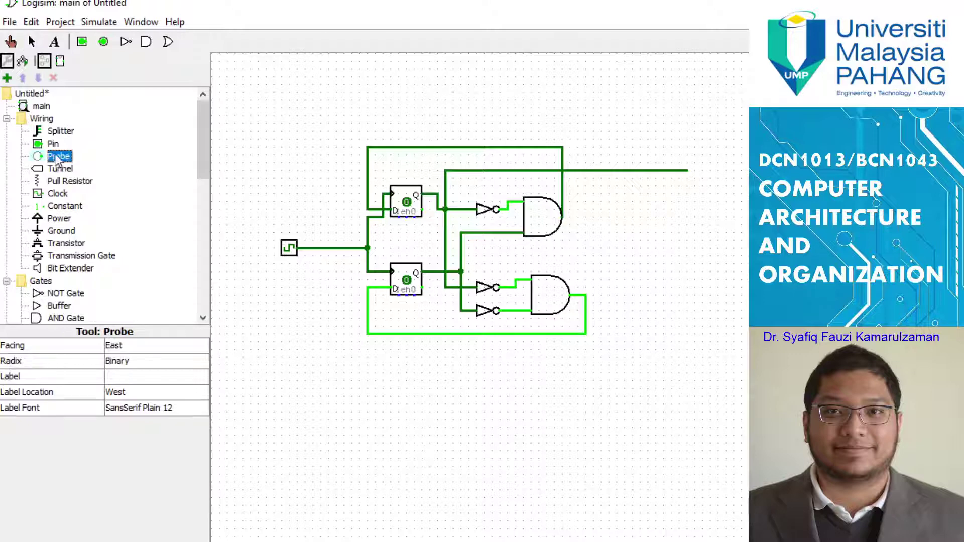
left_click(714, 170)
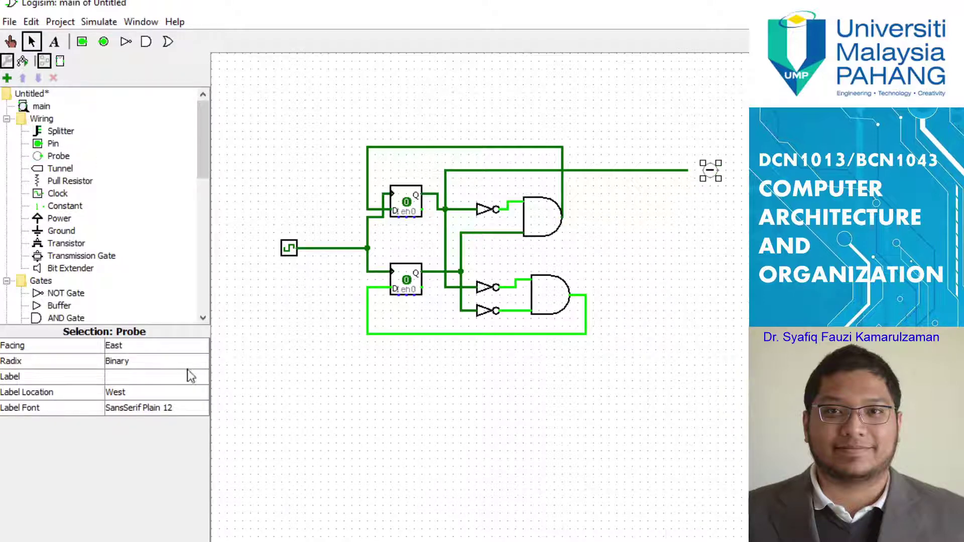
left_click(147, 345)
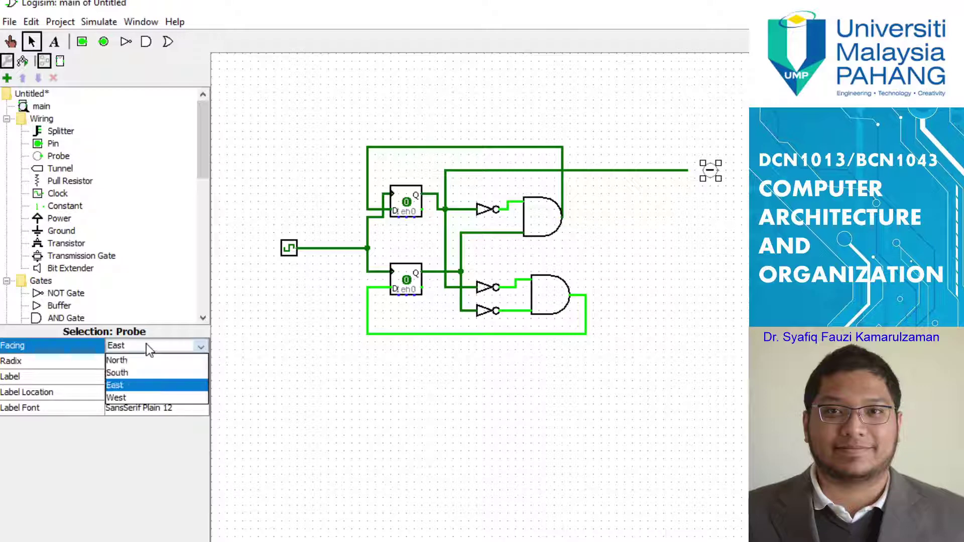
left_click(115, 398)
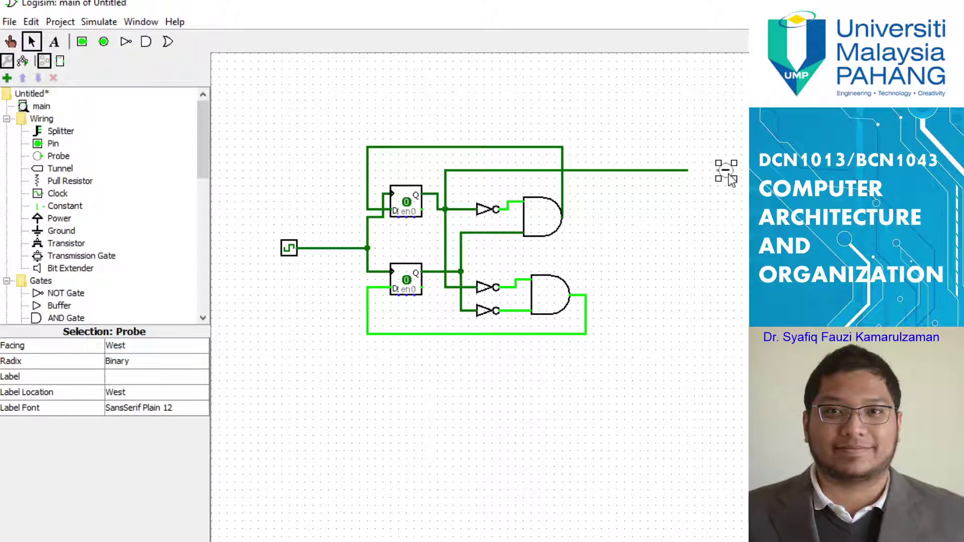
left_click_drag(731, 180, 699, 180)
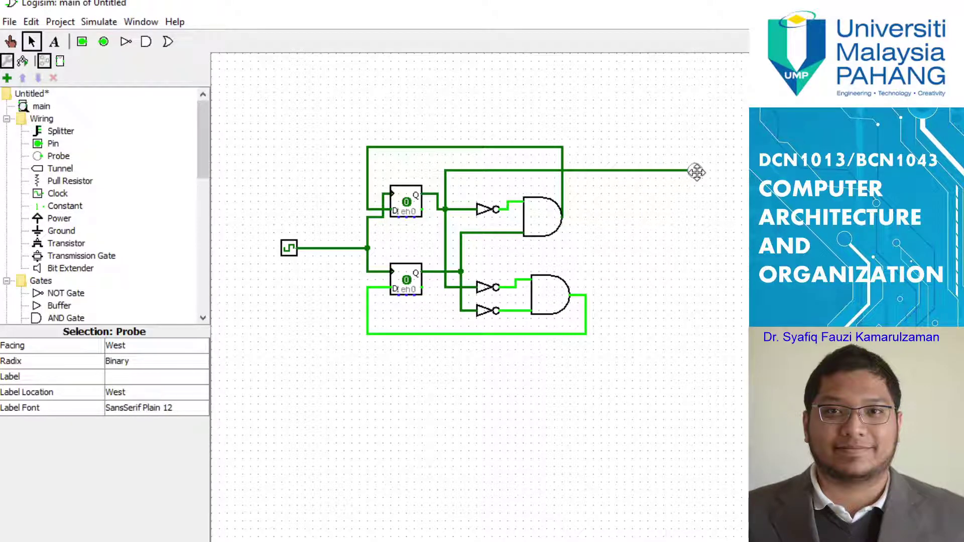
left_click(725, 230)
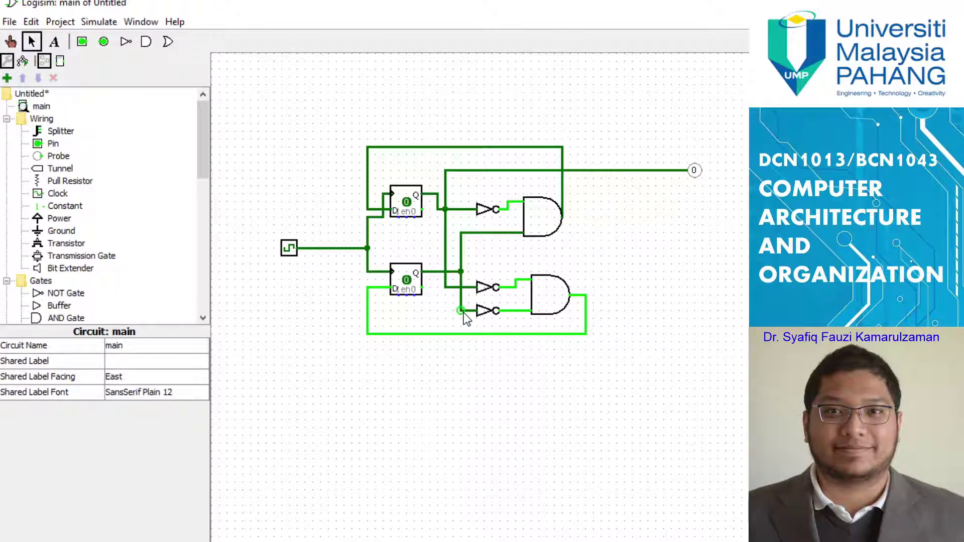
Run an output wire from the lower flip-flop's Q branch below the feedback loop and end it with a west-facing probe.
left_click_drag(475, 379, 680, 365)
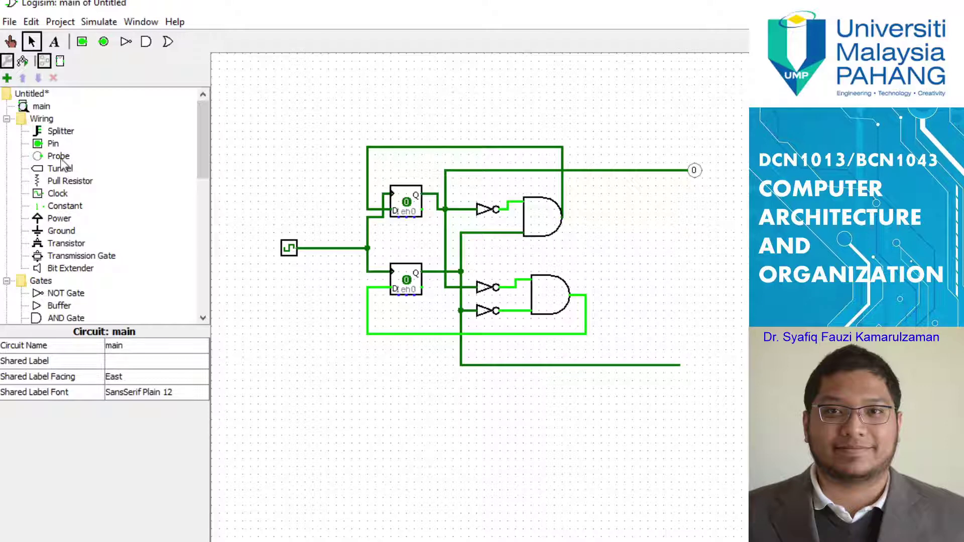
left_click(59, 156)
left_click(688, 365)
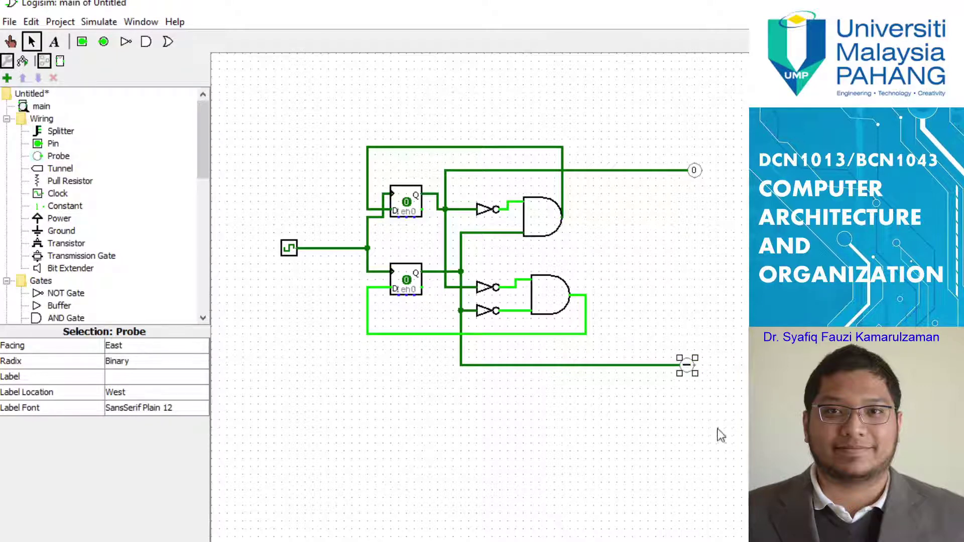
left_click(146, 346)
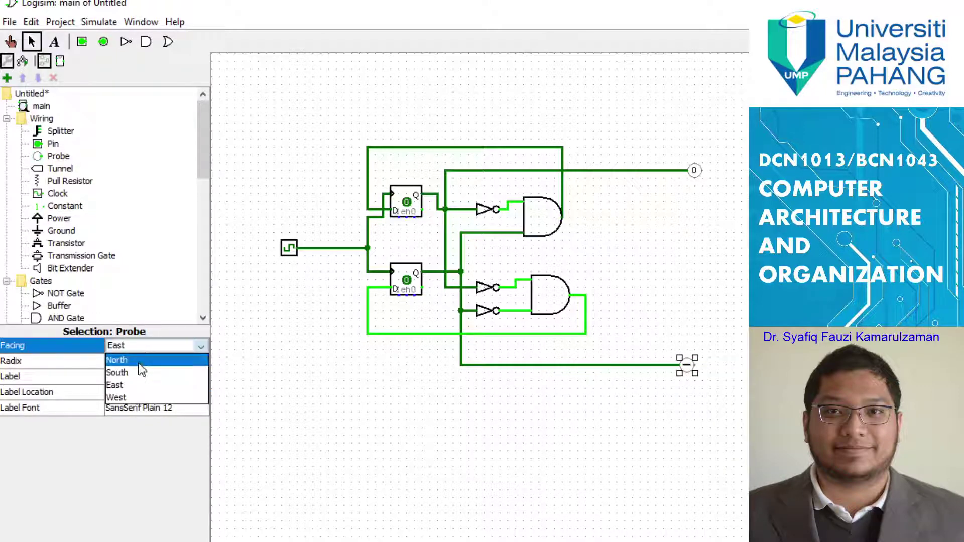
left_click(119, 397)
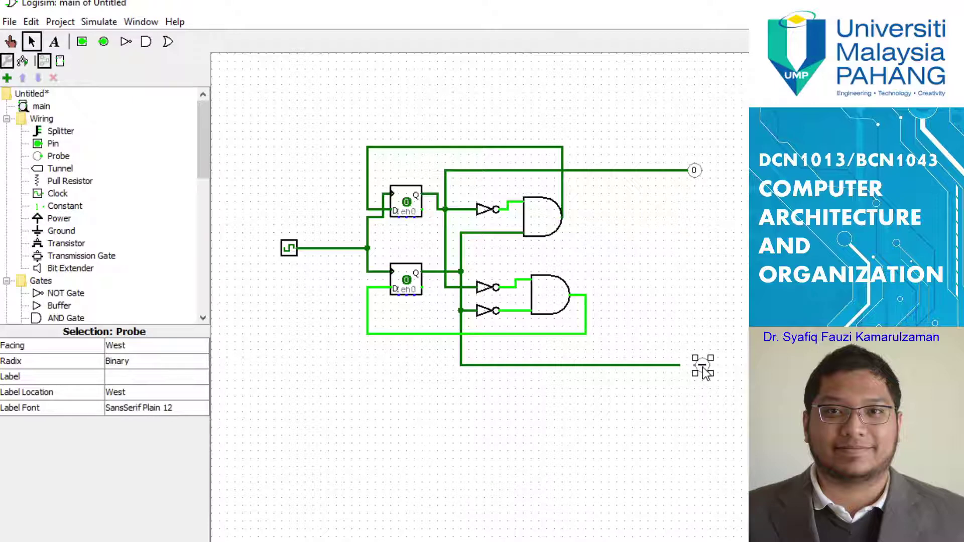
left_click_drag(704, 369, 688, 369)
left_click(681, 408)
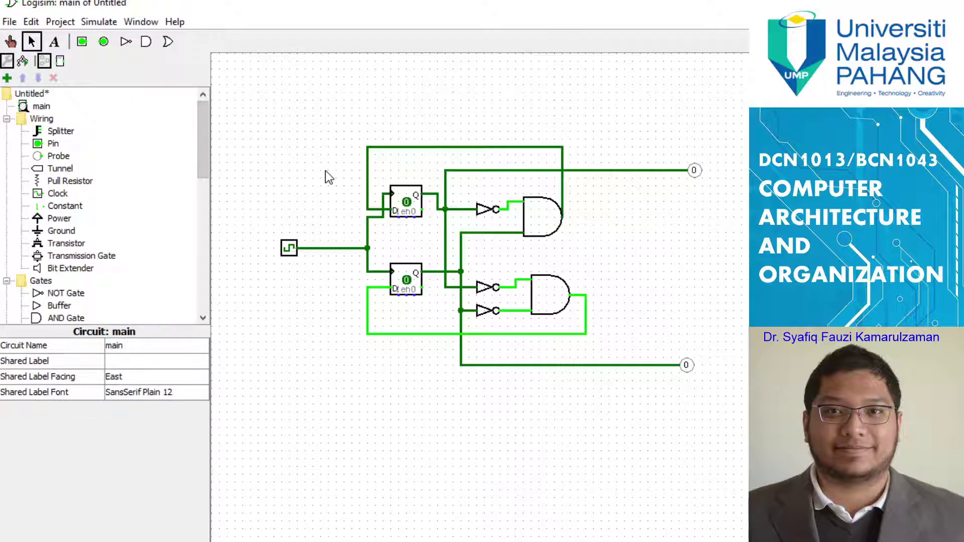
Enable automatic clock ticks and connect a probe to the vertical clock wire above the clock's junction.
left_click(99, 22)
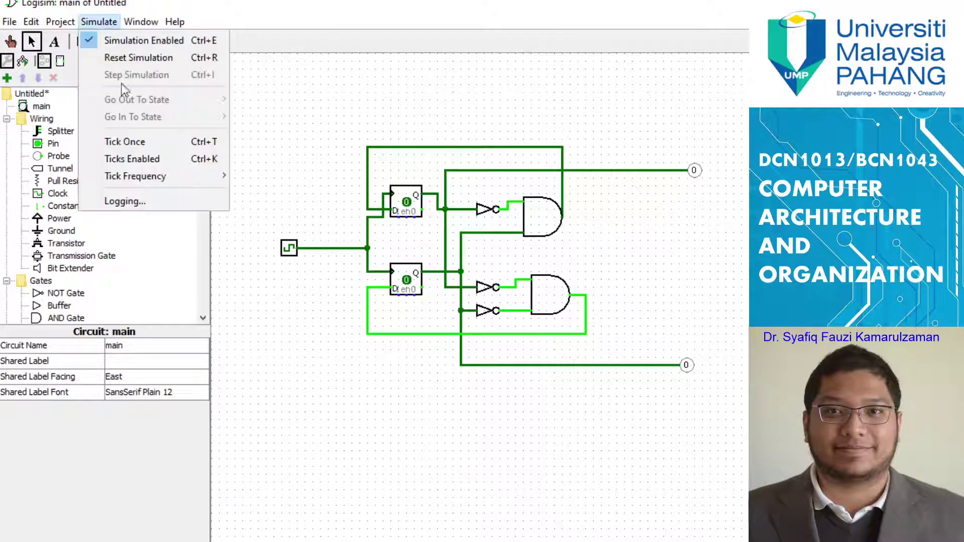
left_click(149, 161)
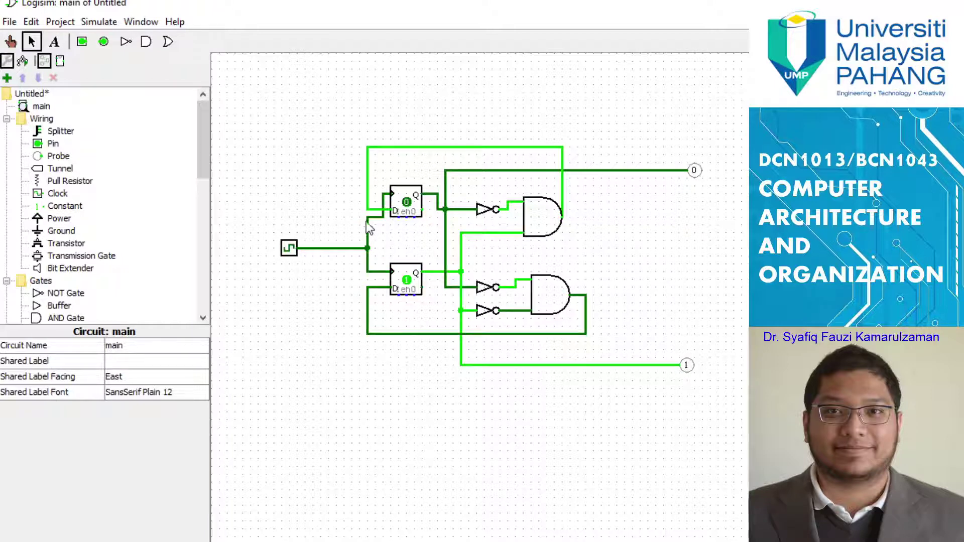
left_click(54, 156)
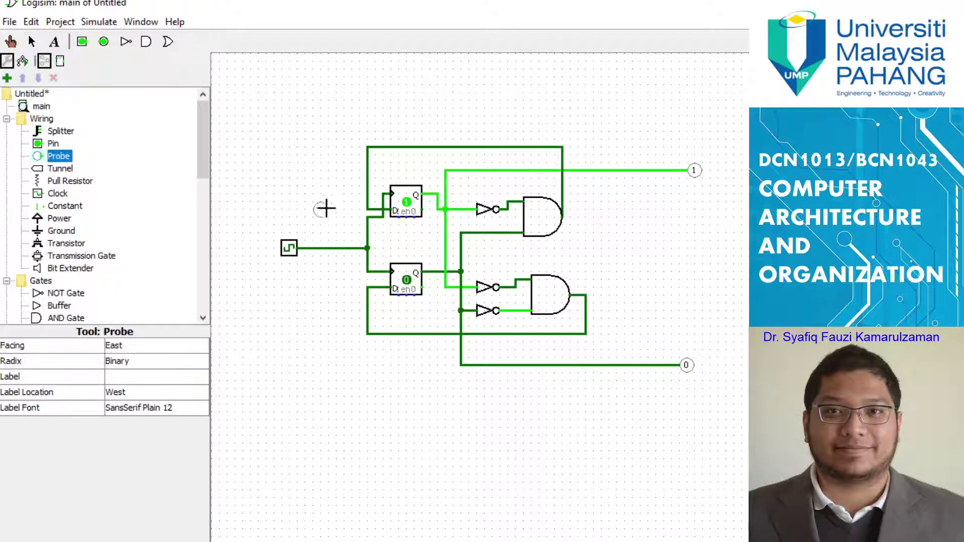
left_click(338, 225)
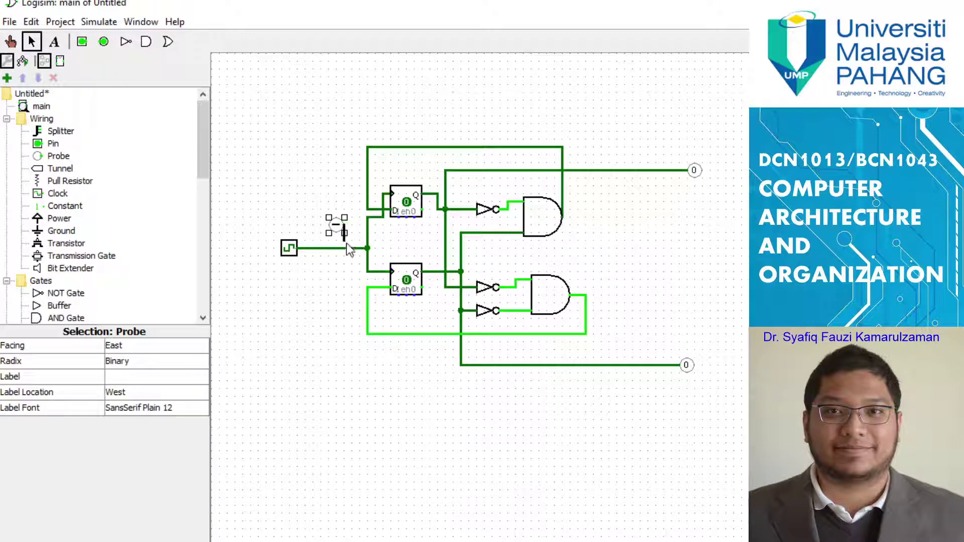
left_click_drag(345, 225, 368, 225)
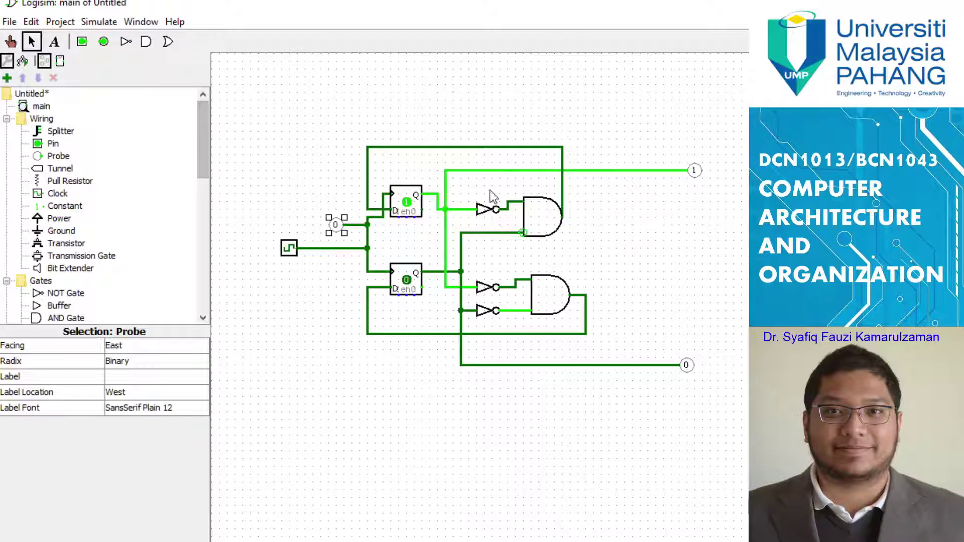
Stop the automatic clock ticks and reset the simulation.
left_click(100, 24)
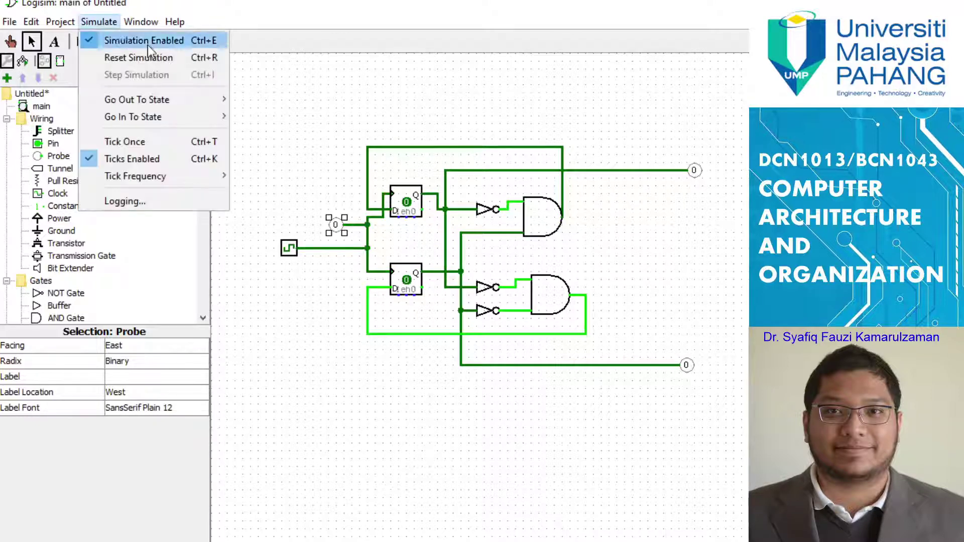
left_click(116, 146)
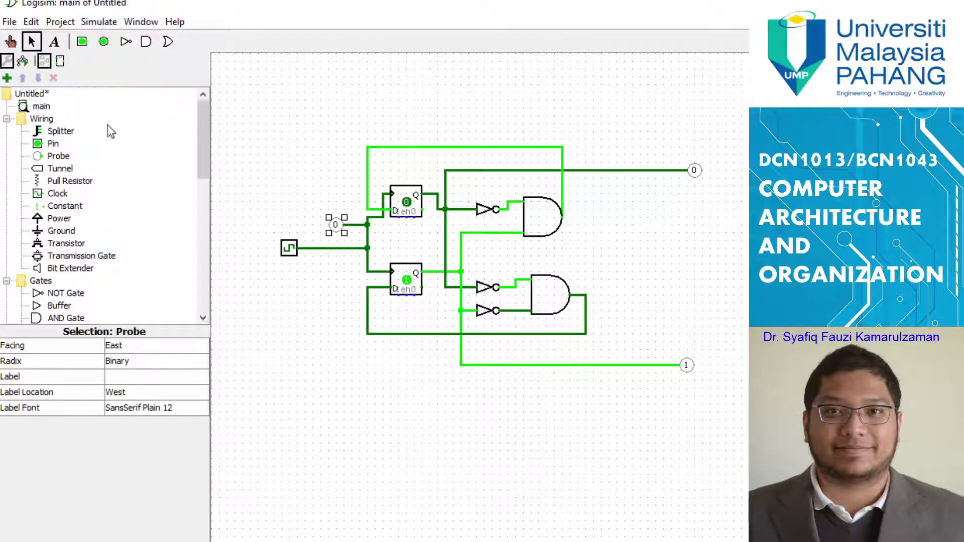
left_click(95, 20)
left_click(136, 56)
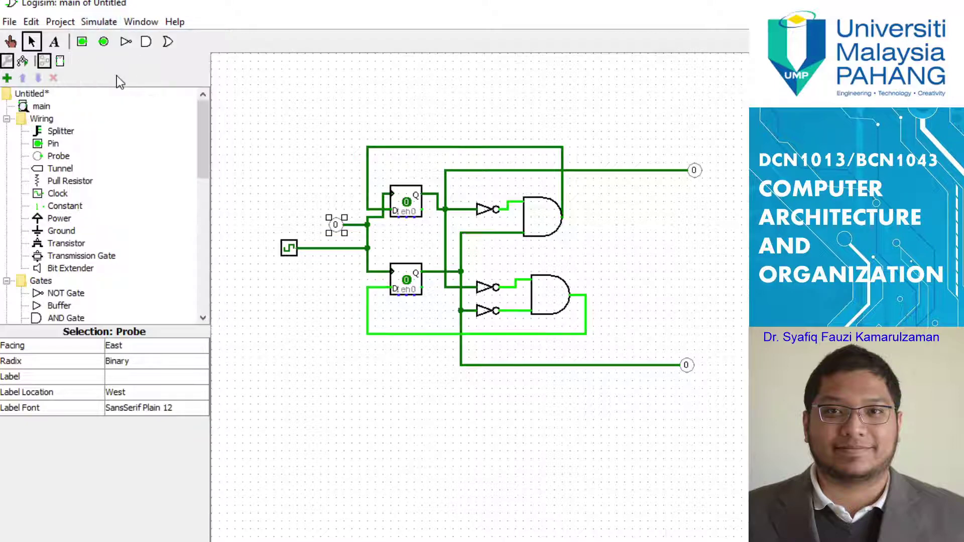
Advance the clock manually one tick at a time until the flip-flops' state sequence repeats.
left_click(92, 24)
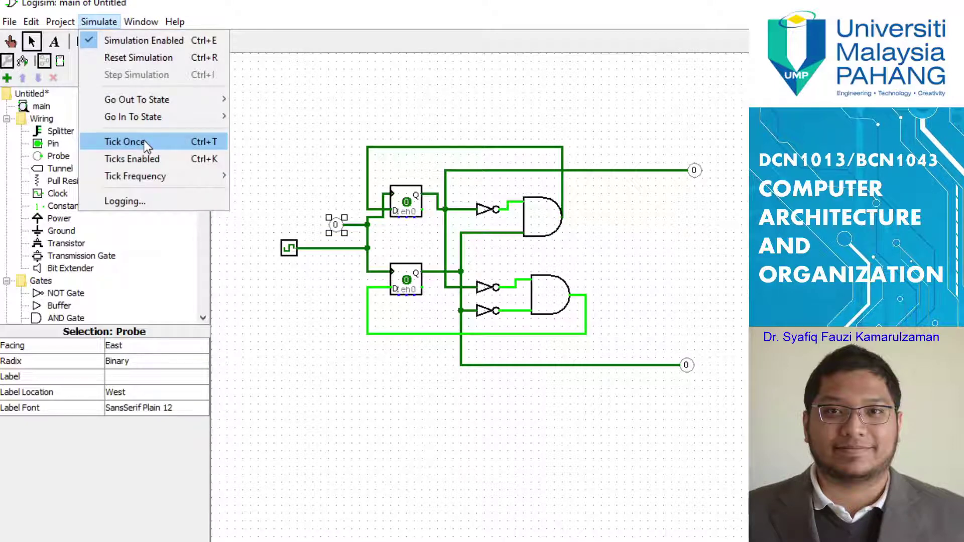
left_click(144, 141)
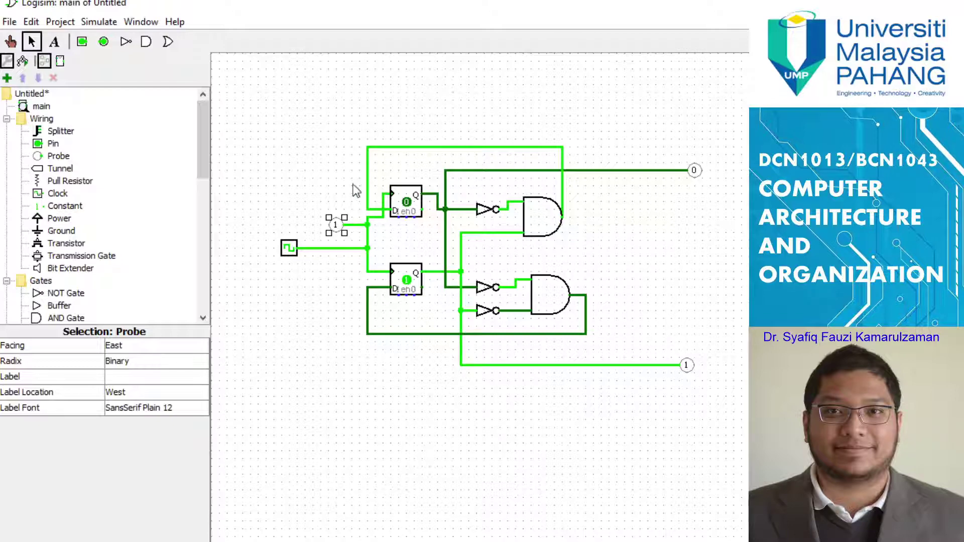
left_click(106, 22)
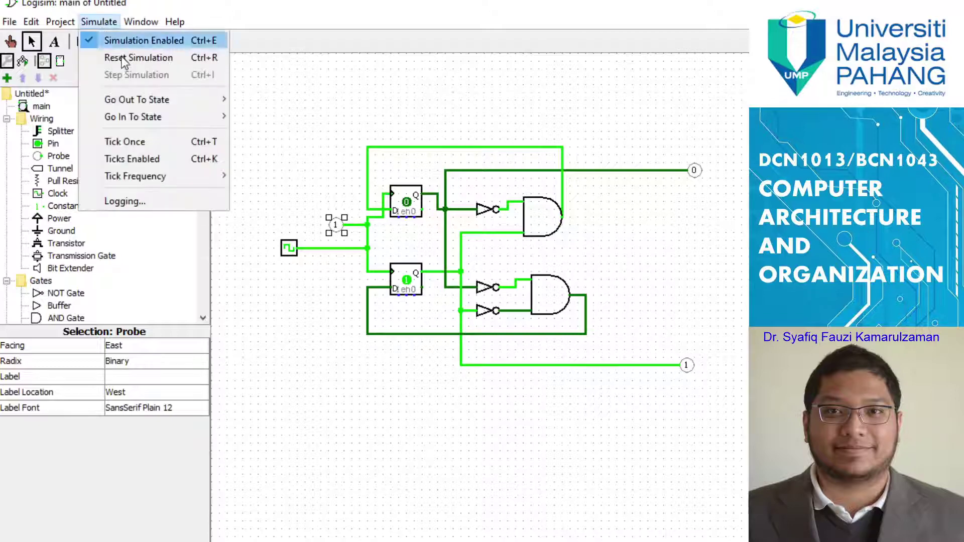
left_click(136, 142)
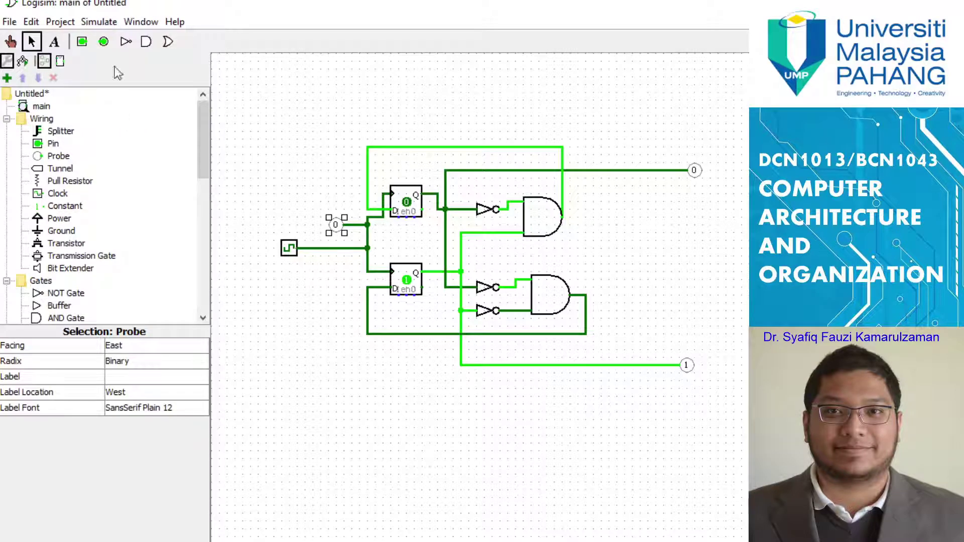
left_click(99, 21)
left_click(146, 151)
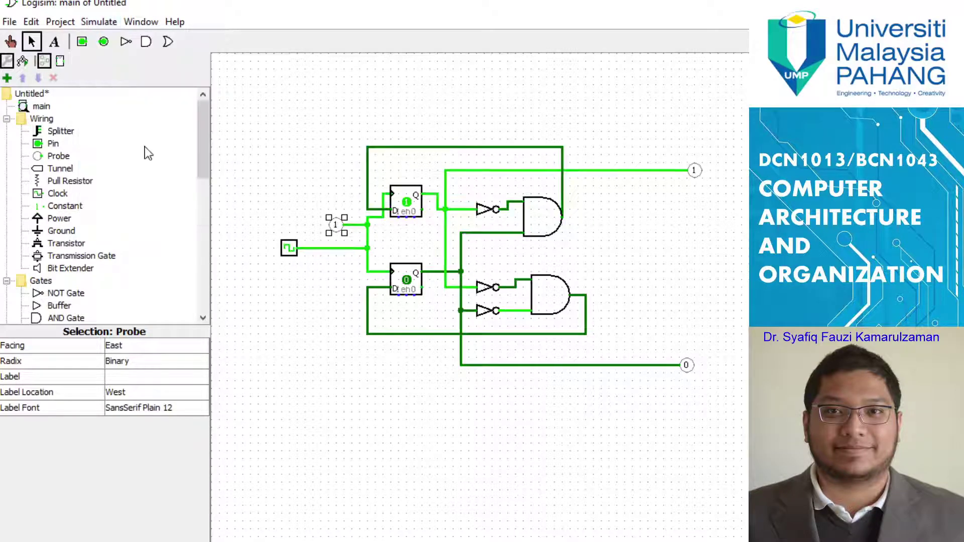
left_click(105, 22)
left_click(150, 165)
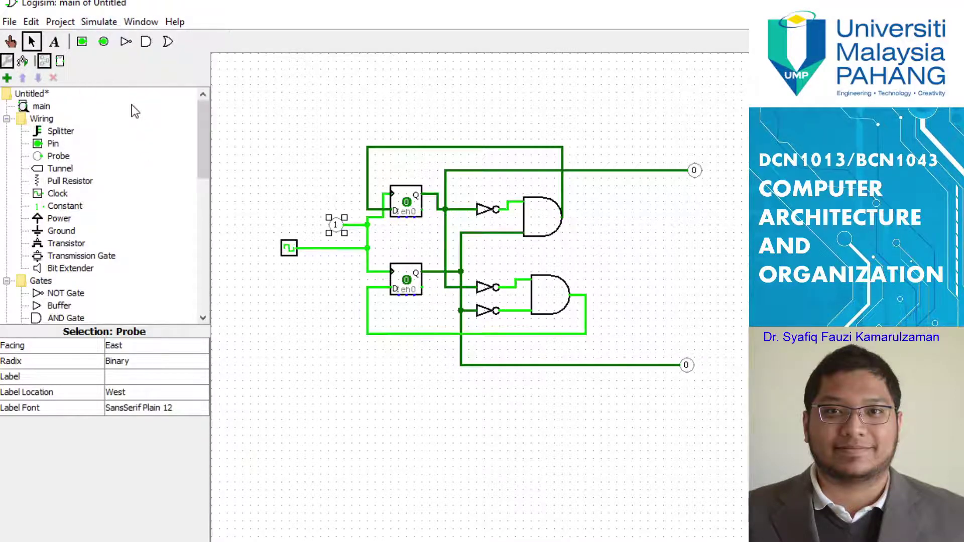
left_click(99, 21)
left_click(134, 141)
left_click(99, 21)
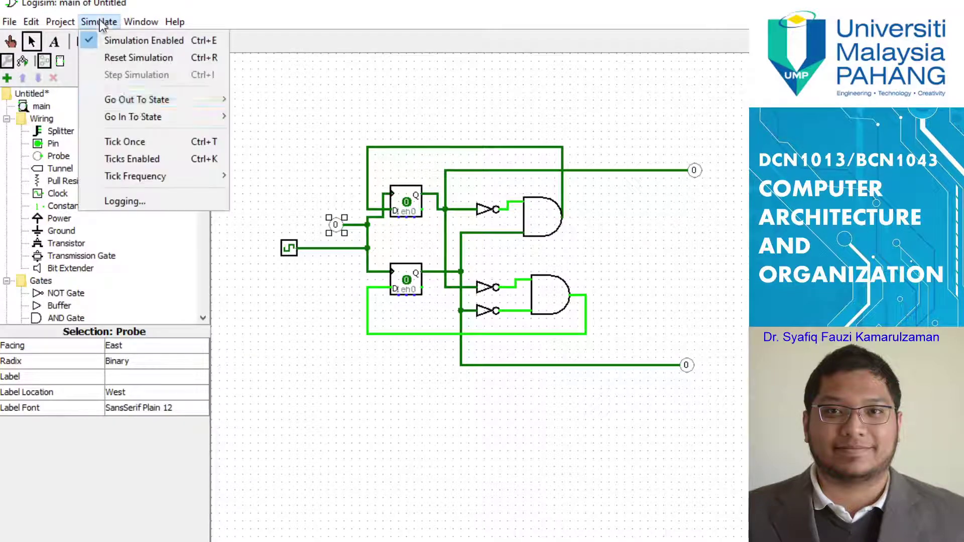
left_click(128, 143)
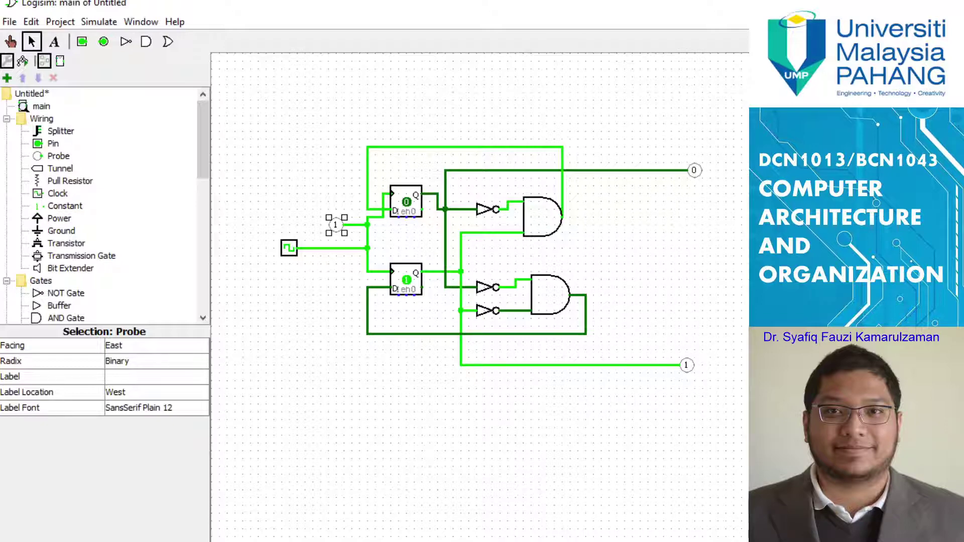
Switch to the PowerPoint slide show and review question 2's flip-flop circuit, Table 1 and the 20-toggle task.
key("alt+Tab")
left_click_drag(447, 50, 187, 26)
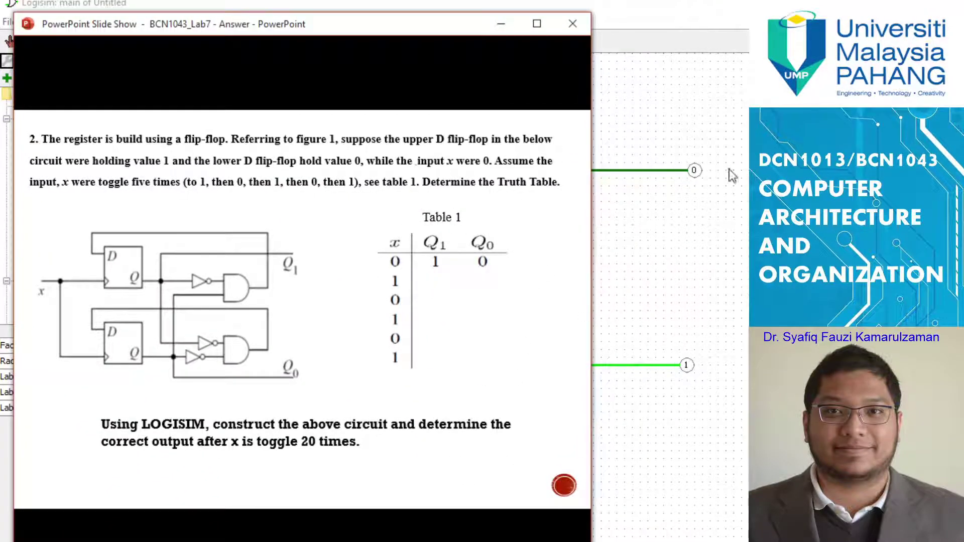
left_click_drag(249, 30, 276, 14)
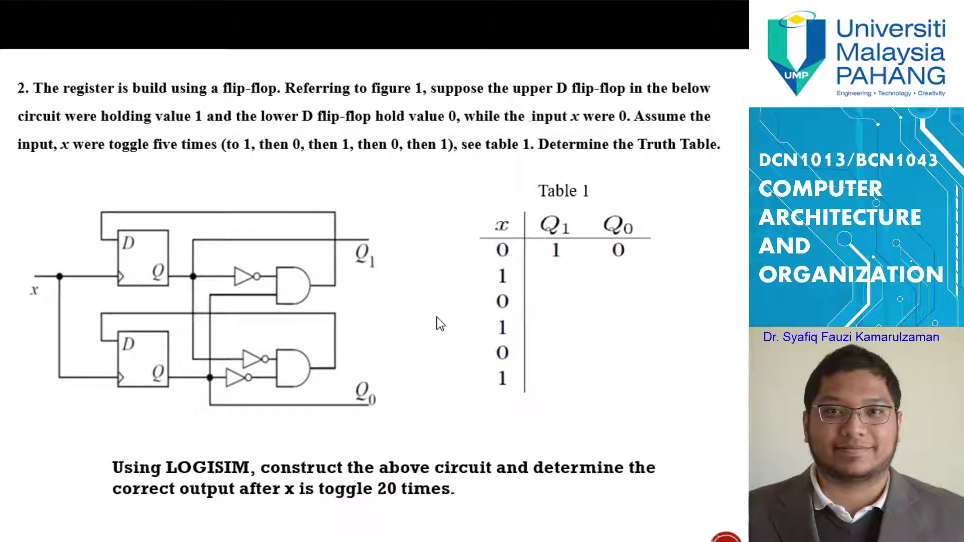
left_click(435, 323)
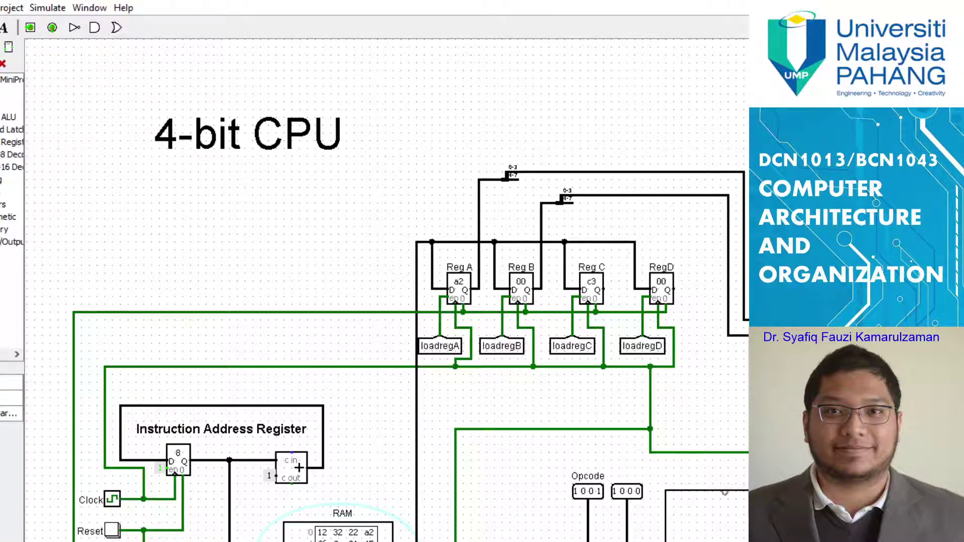
Reset the running 4-bit CPU and watch the instruction address register step through the RAM contents.
scroll(409, 290, "down", 1)
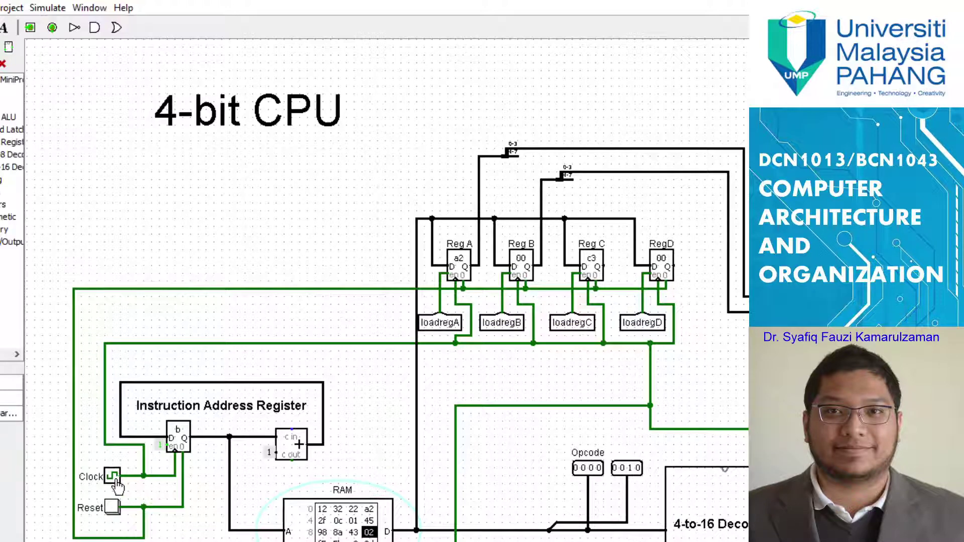
left_click(114, 508)
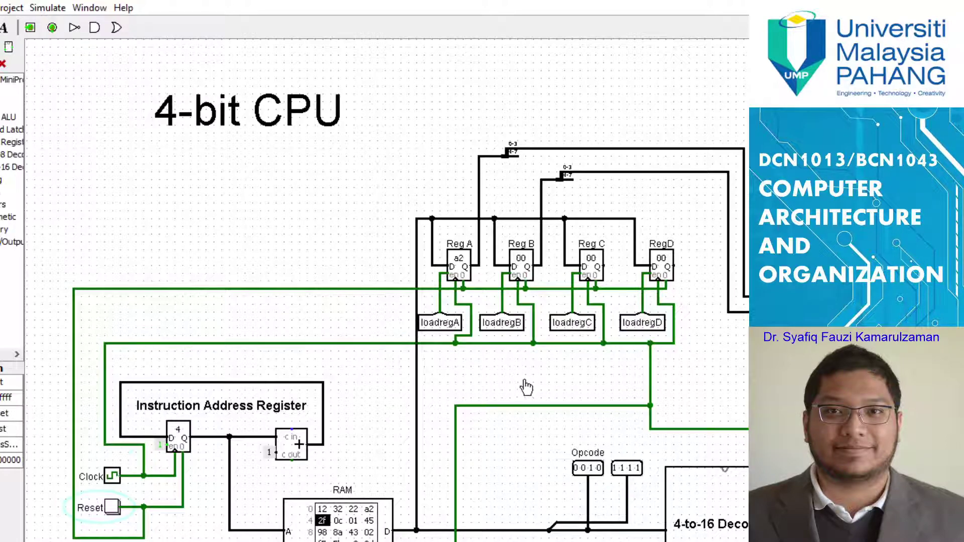
scroll(525, 388, "down", 1)
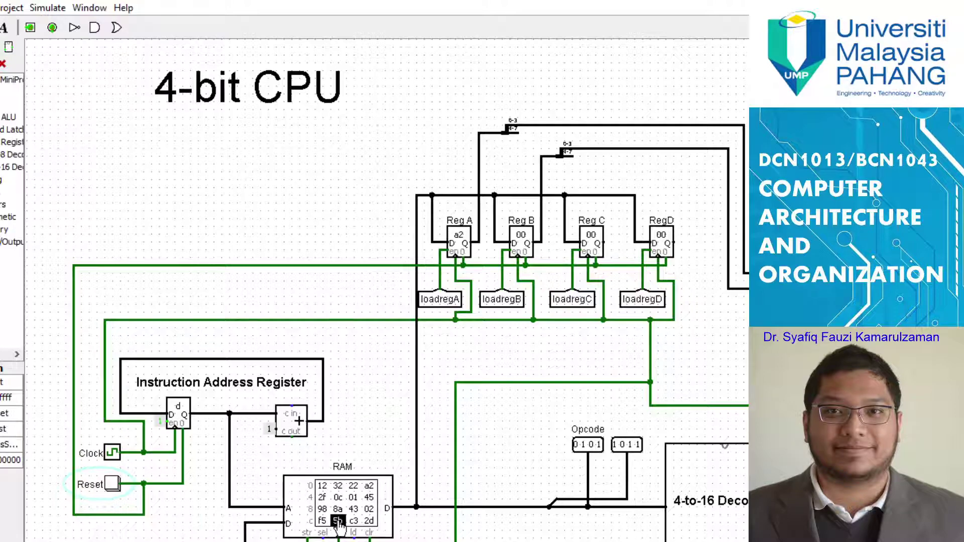
scroll(357, 500, "down", 1)
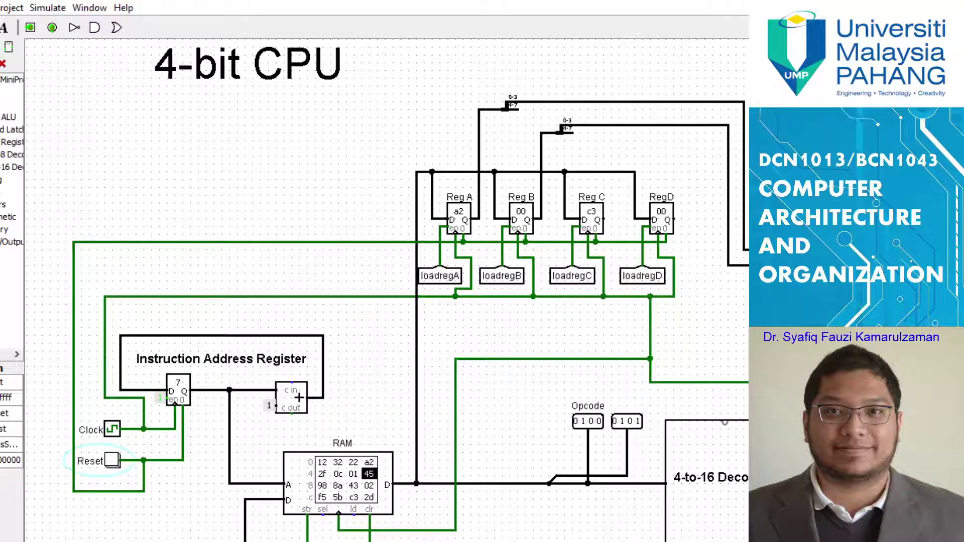
Examine how registers A to D, the 4-bit ALU, the accumulator and the 4-to-16 decoder's output tunnels respond to each opcode.
scroll(387, 291, "right", 5)
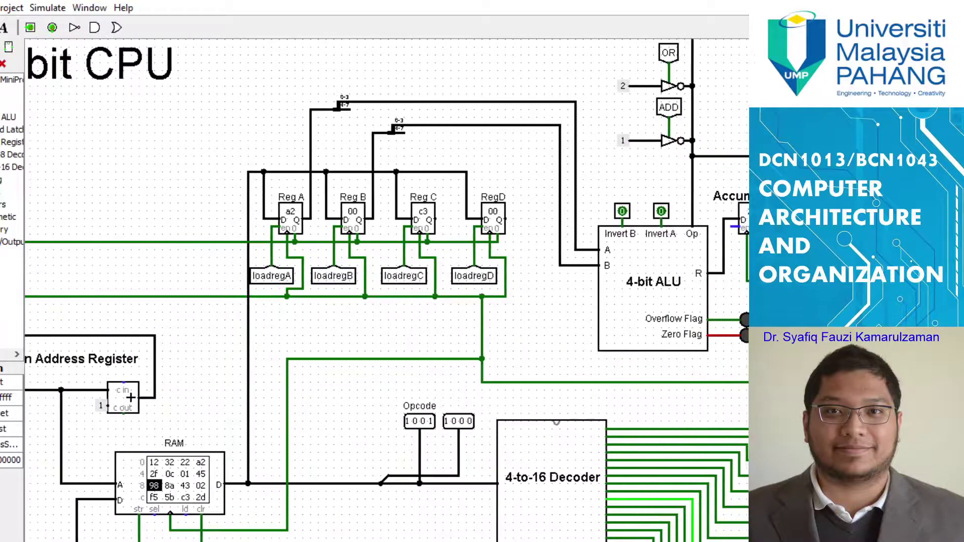
scroll(387, 292, "right", 1)
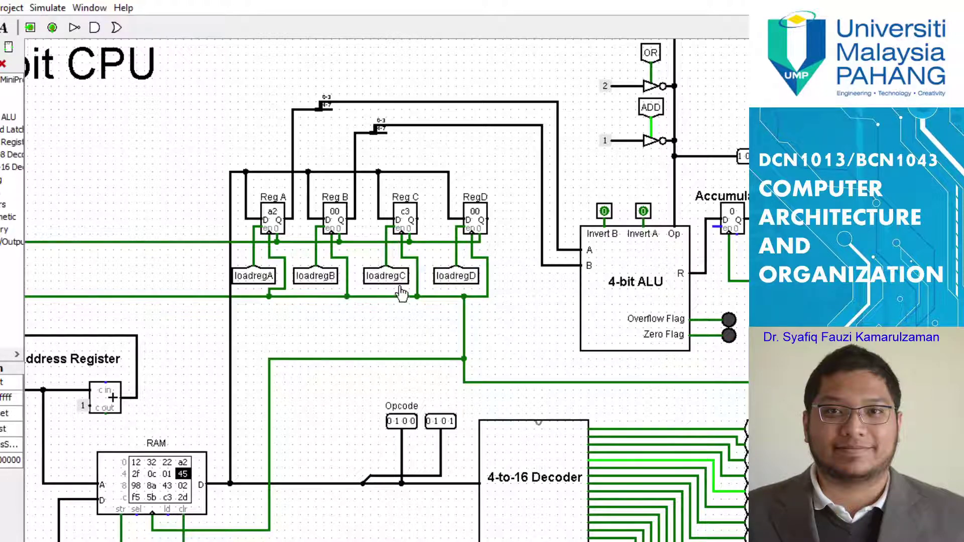
scroll(683, 385, "up", 2)
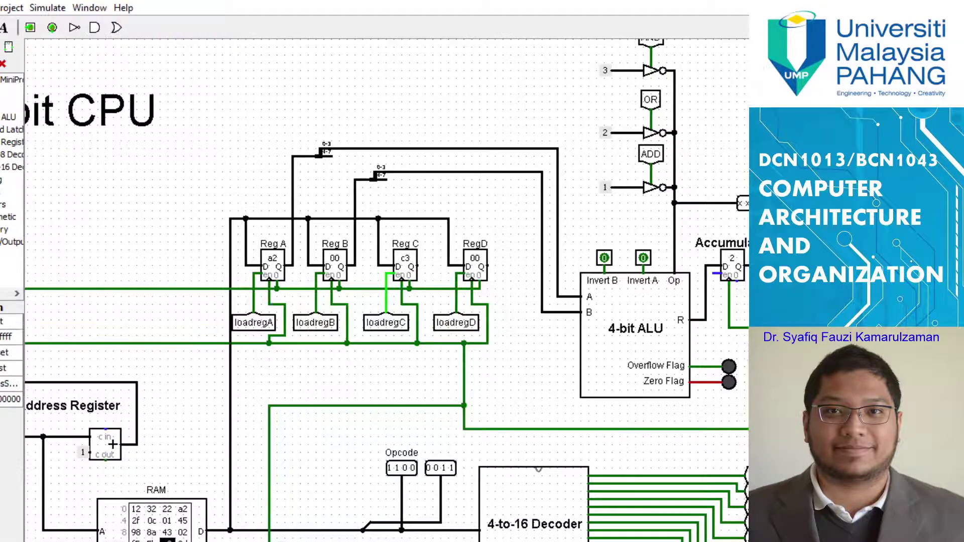
scroll(544, 341, "right", 5)
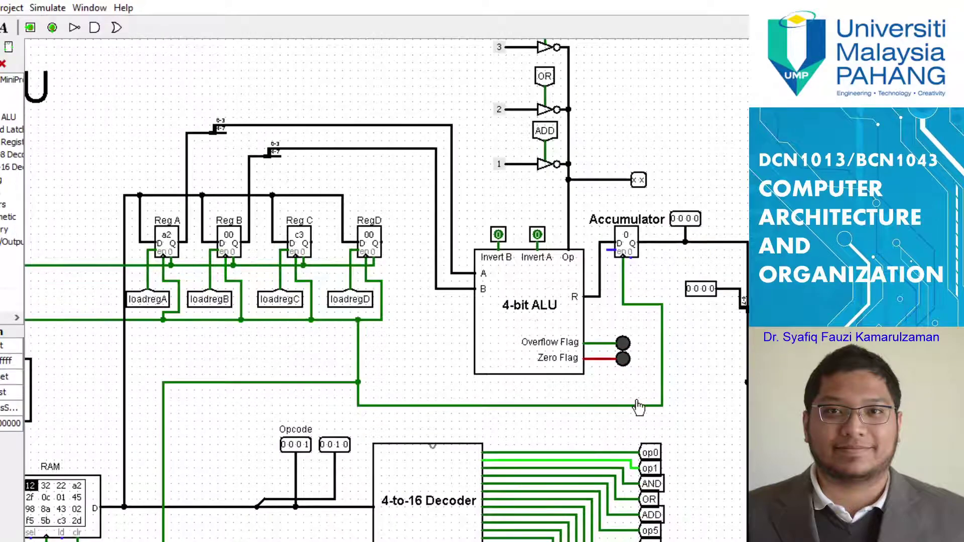
scroll(636, 406, "down", 4)
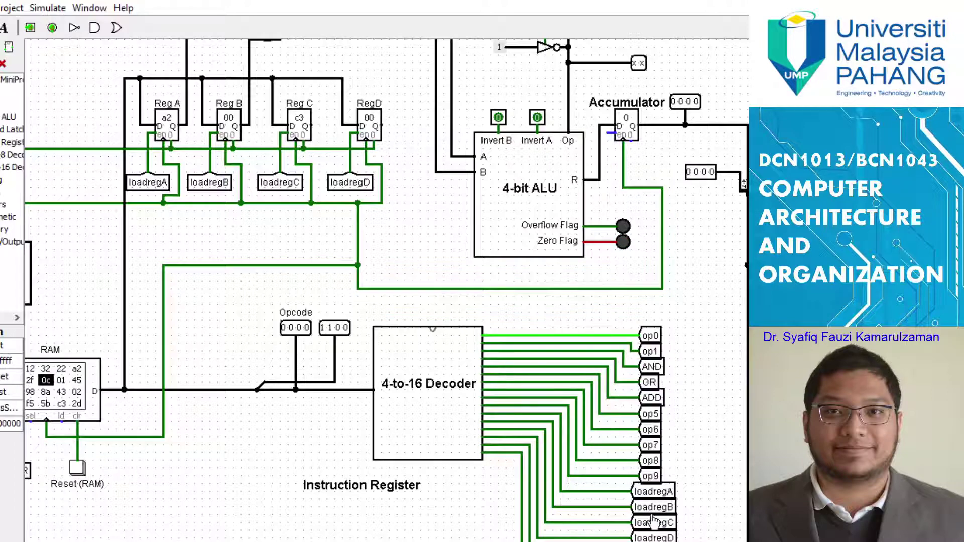
scroll(516, 426, "up", 1)
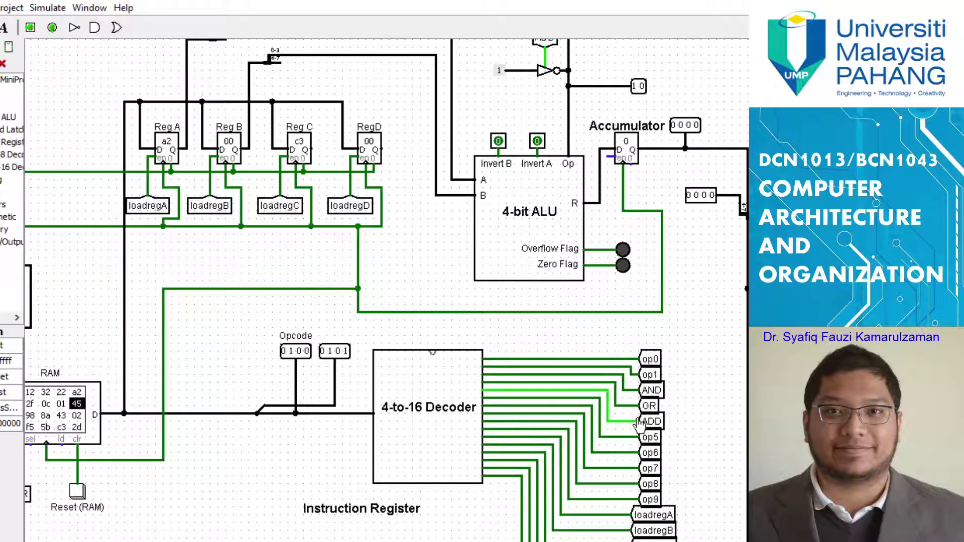
scroll(524, 397, "up", 2)
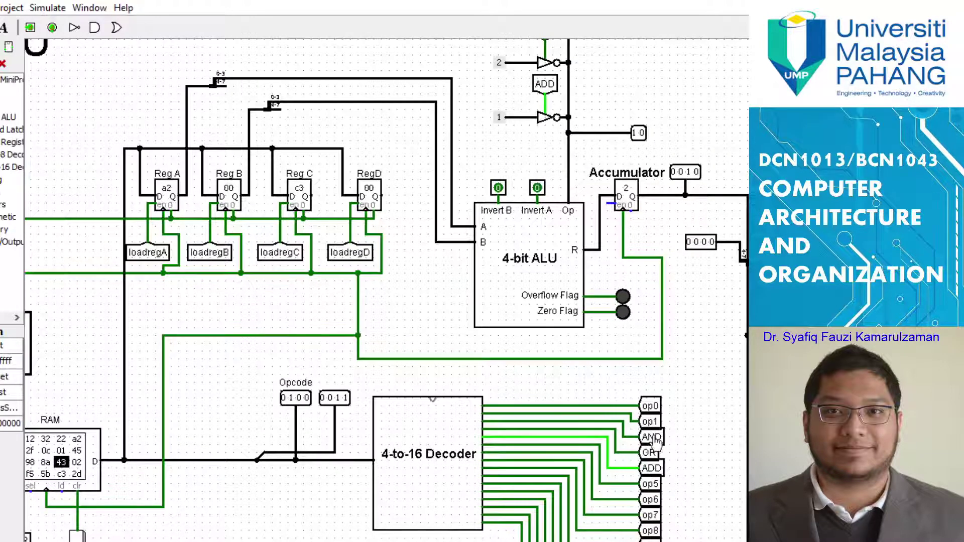
scroll(668, 507, "down", 4)
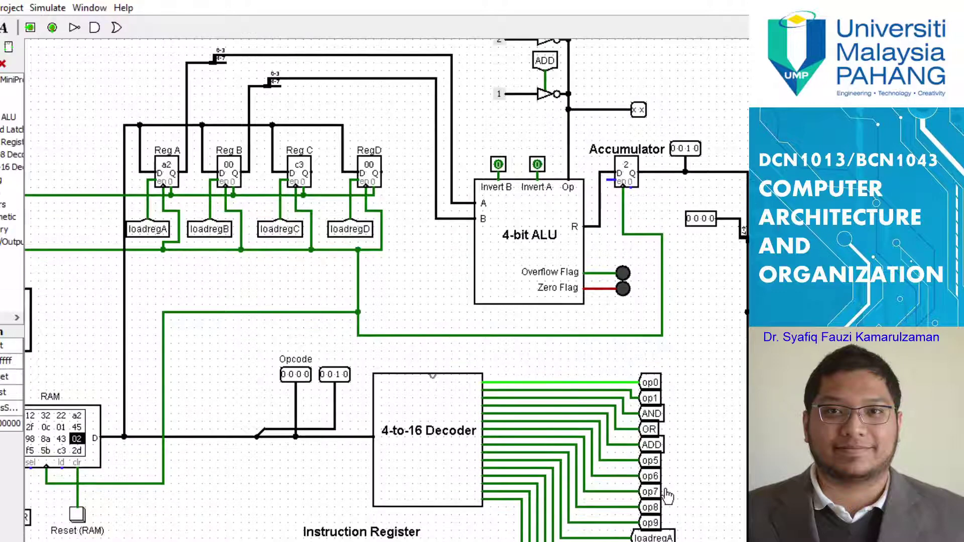
scroll(668, 495, "up", 8)
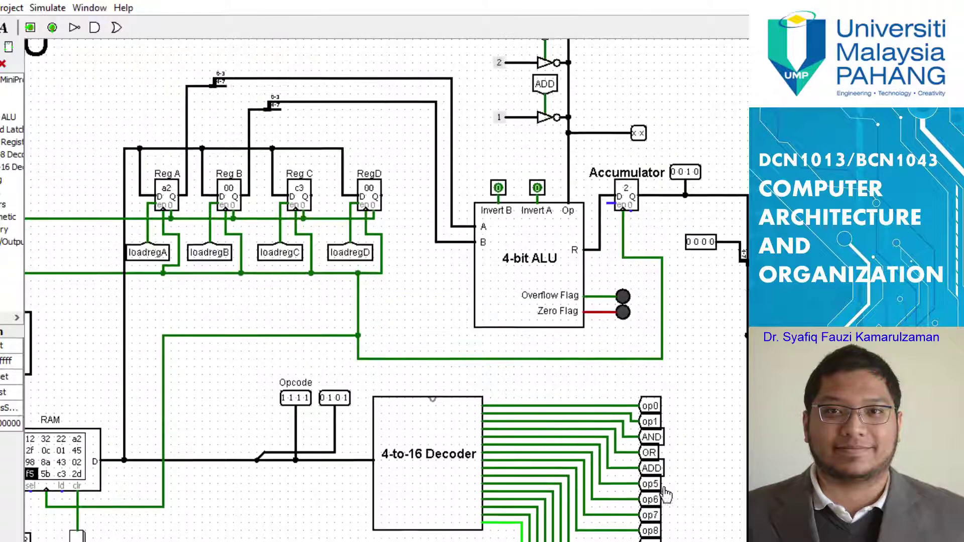
scroll(665, 492, "up", 1)
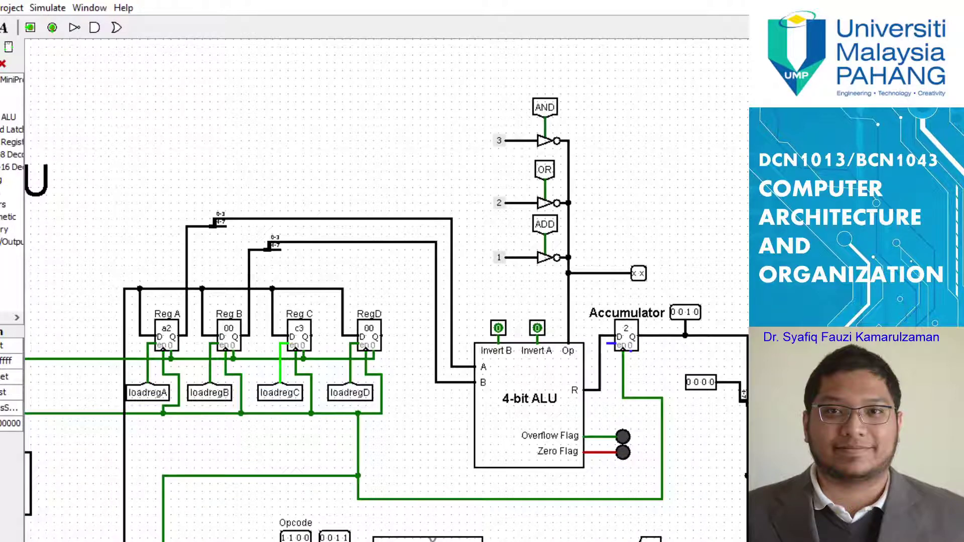
scroll(642, 413, "down", 4)
scroll(638, 404, "up", 3)
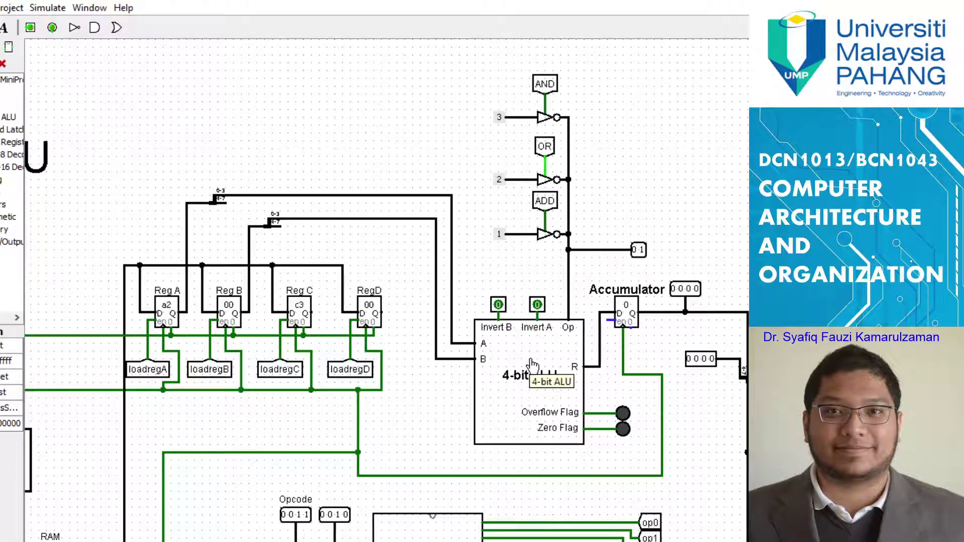
Open the 4-bit ALU subcircuit and inspect its chain of 1-bit ALUs from the inputs down to the overflow flag.
left_click(530, 376)
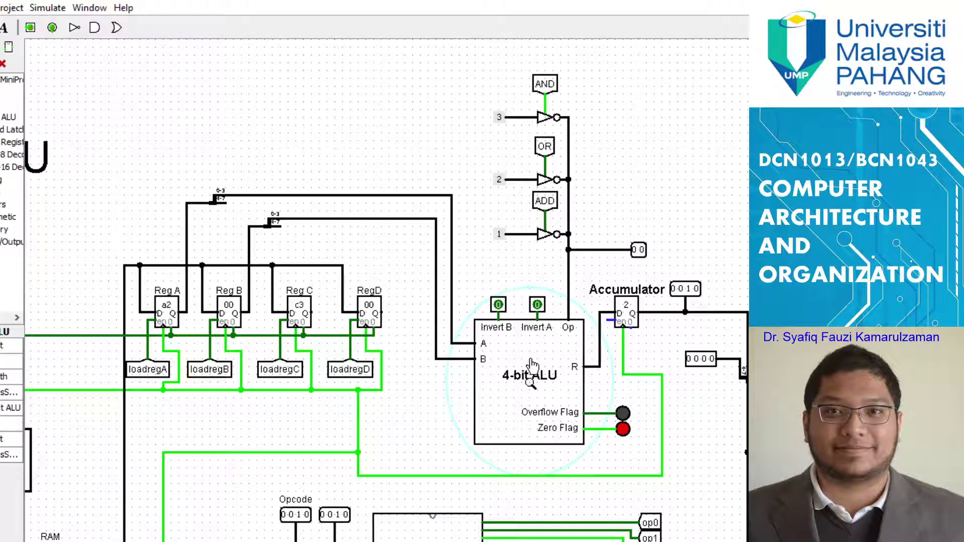
double_click(532, 390)
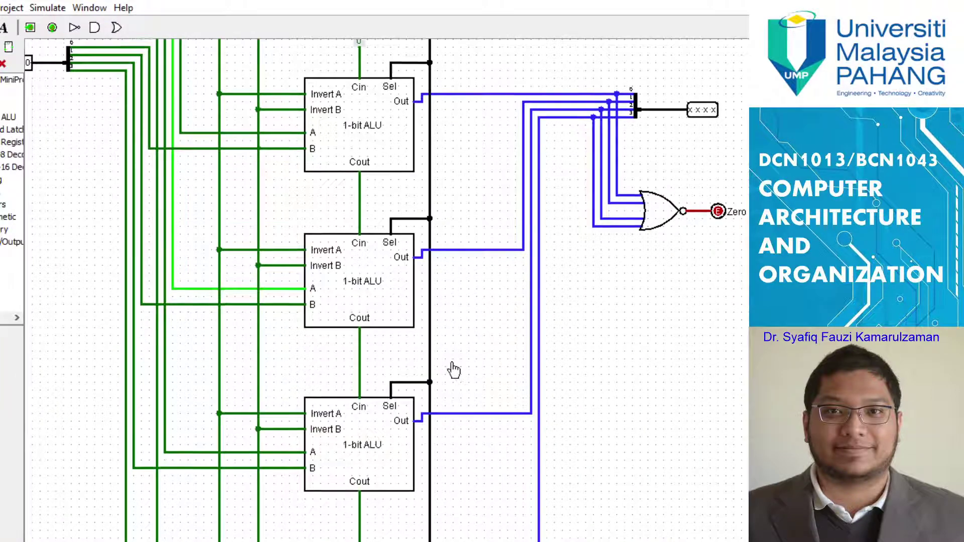
scroll(454, 370, "down", 8)
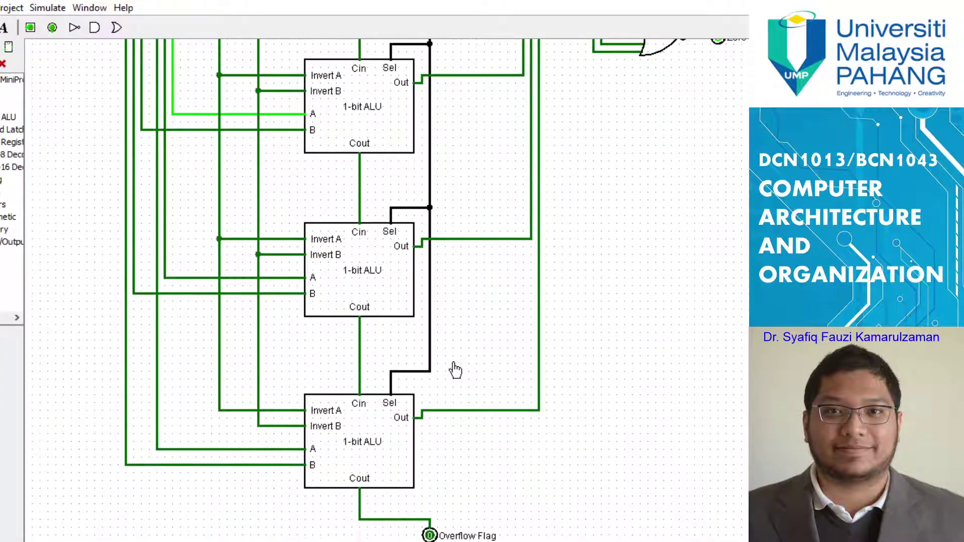
scroll(456, 371, "up", 10)
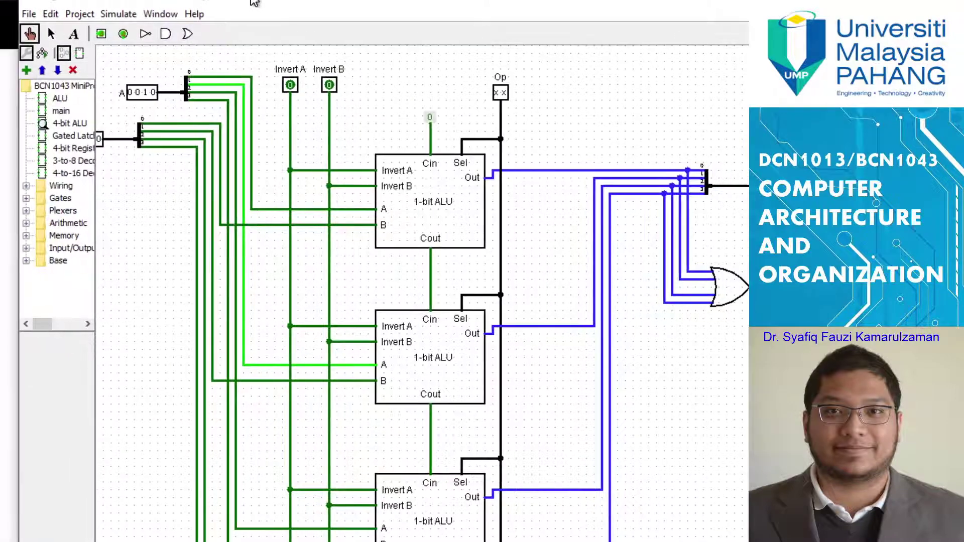
Return to the main circuit and examine the AND, OR and ADD operation selectors feeding the 4-bit ALU.
left_click(61, 111)
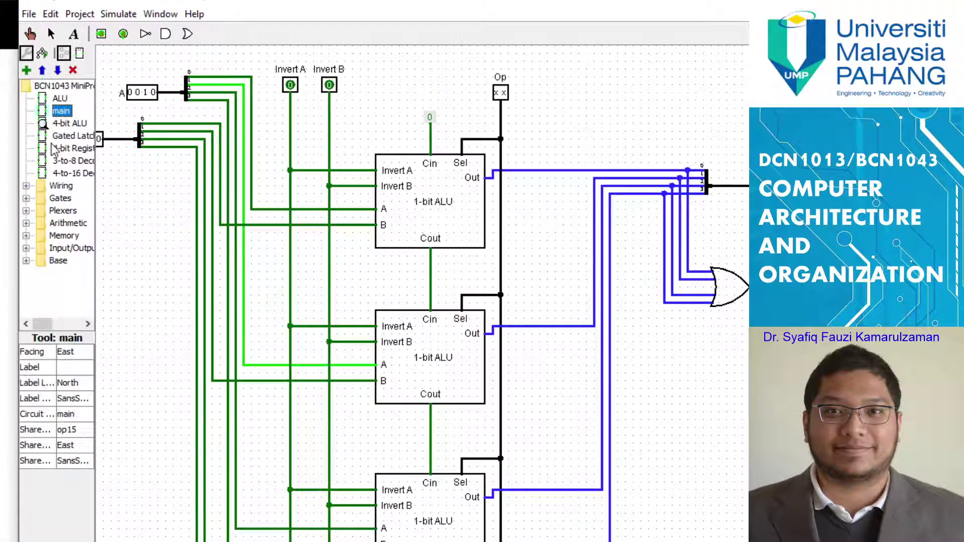
double_click(60, 112)
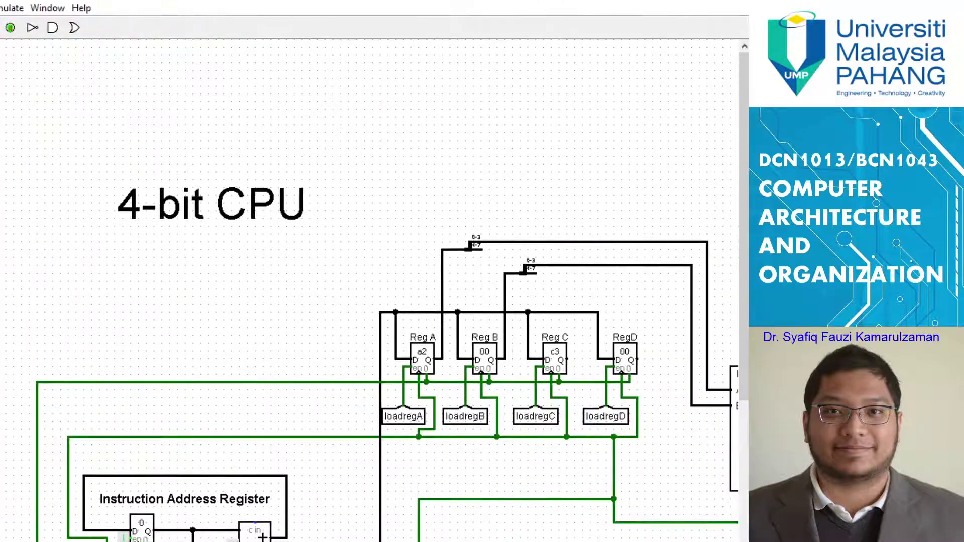
scroll(369, 291, "right", 10)
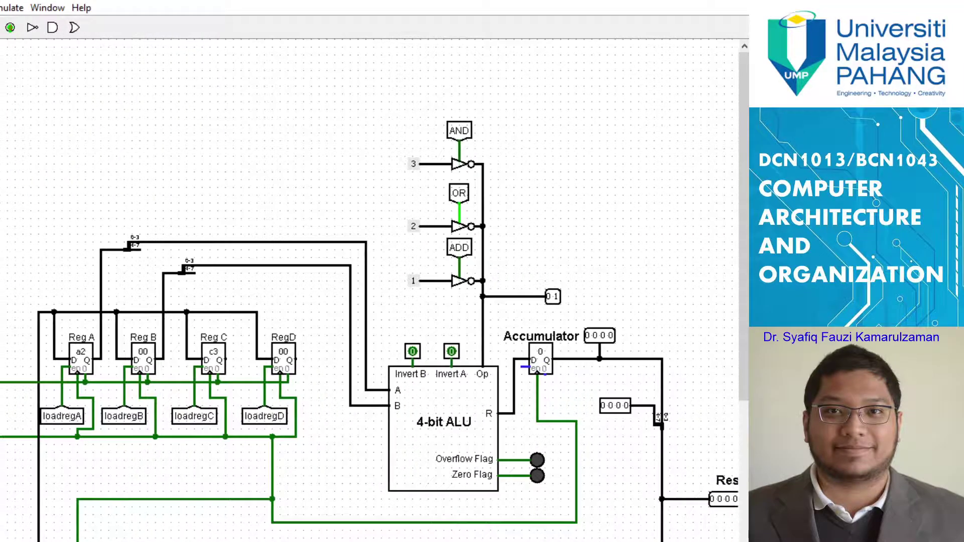
scroll(369, 291, "right", 3)
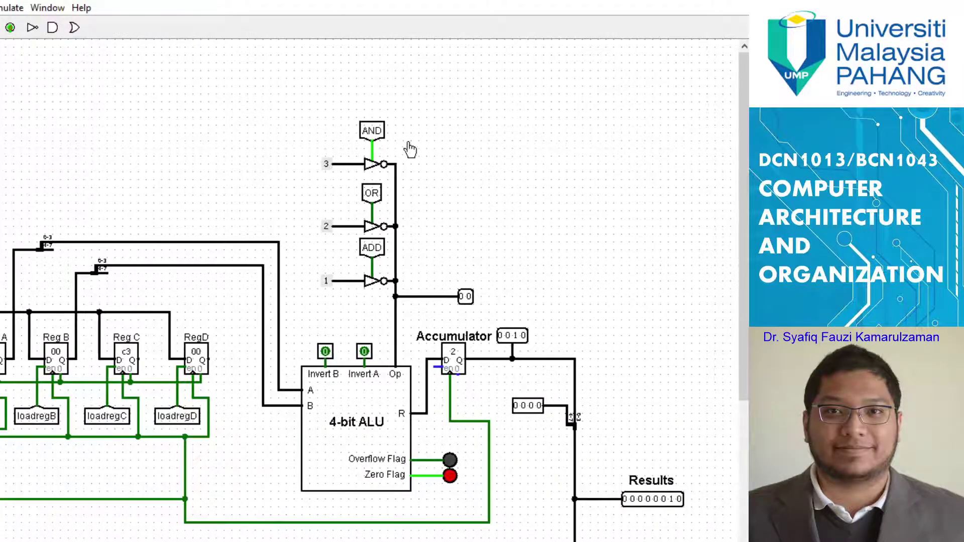
left_click(376, 132)
Trace the running CPU's data path between the clock, RAM, registers, ALU, accumulator, results output and 4-to-16 decoder.
scroll(370, 332, "left", 5)
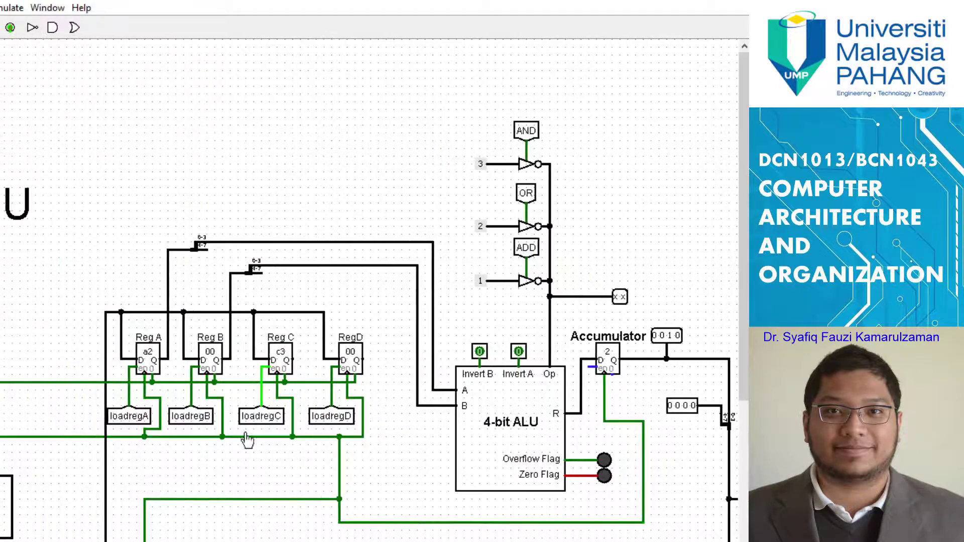
scroll(563, 432, "down", 4)
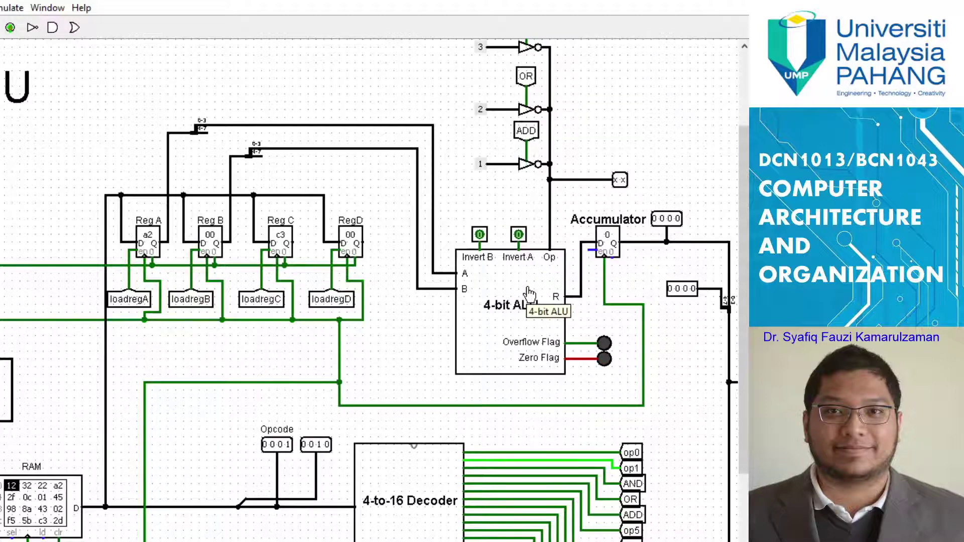
scroll(527, 293, "down", 7)
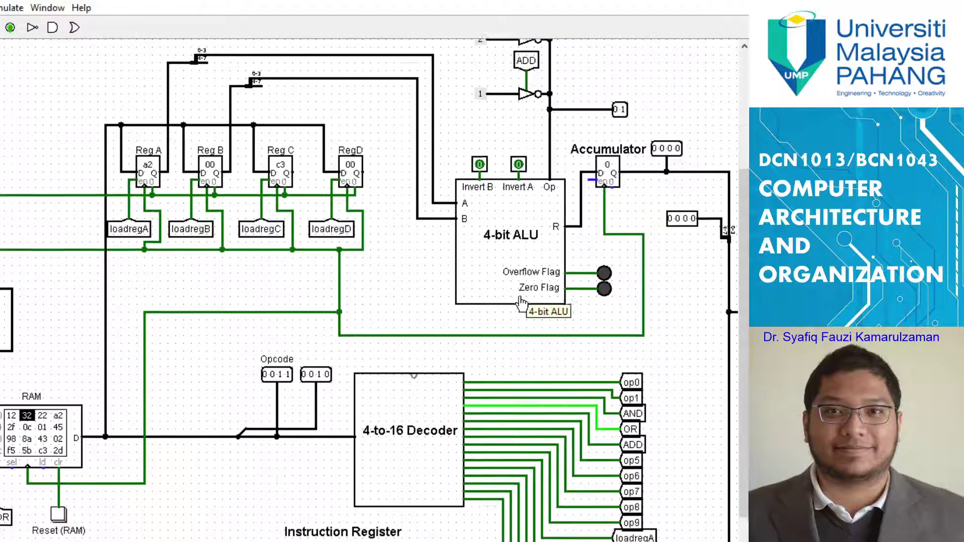
scroll(519, 297, "up", 5)
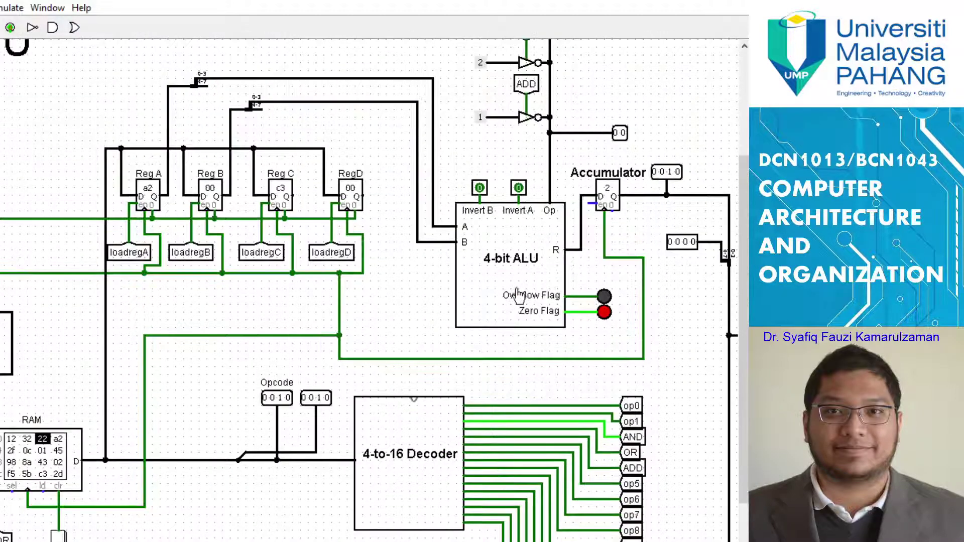
scroll(517, 294, "up", 1)
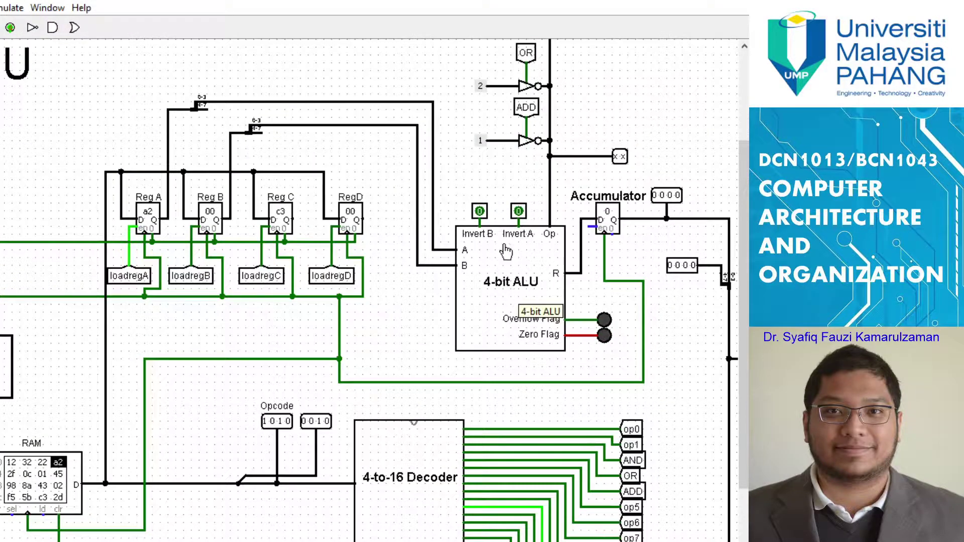
scroll(369, 290, "left", 10)
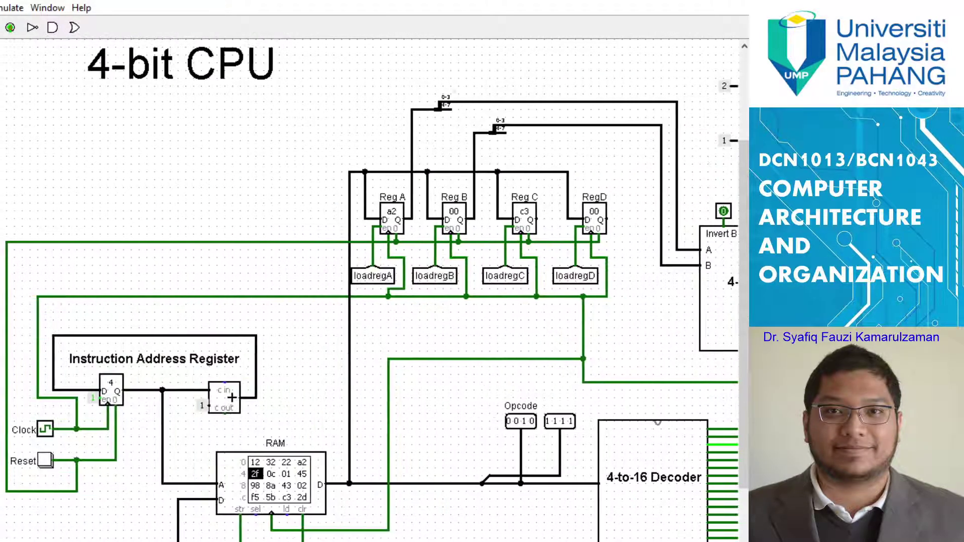
scroll(571, 340, "right", 14)
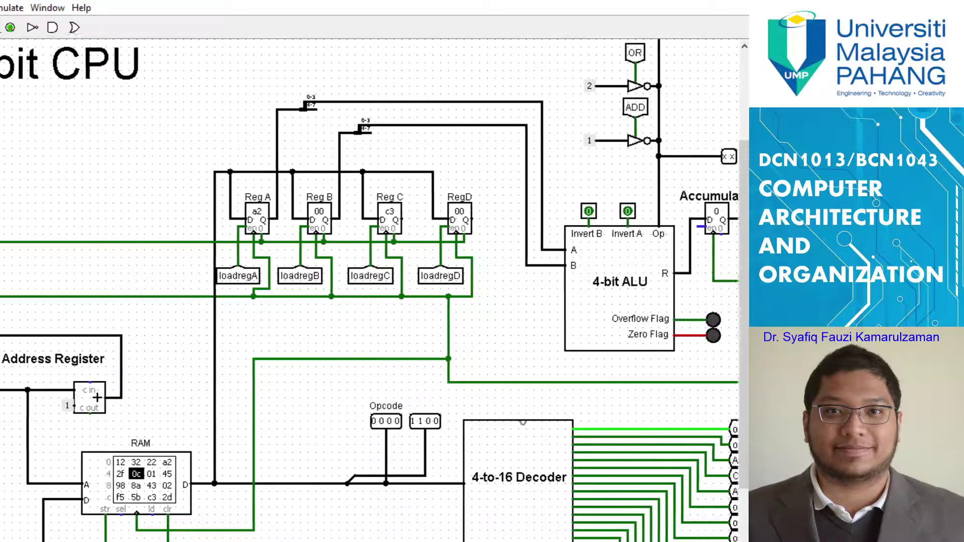
scroll(571, 340, "down", 5)
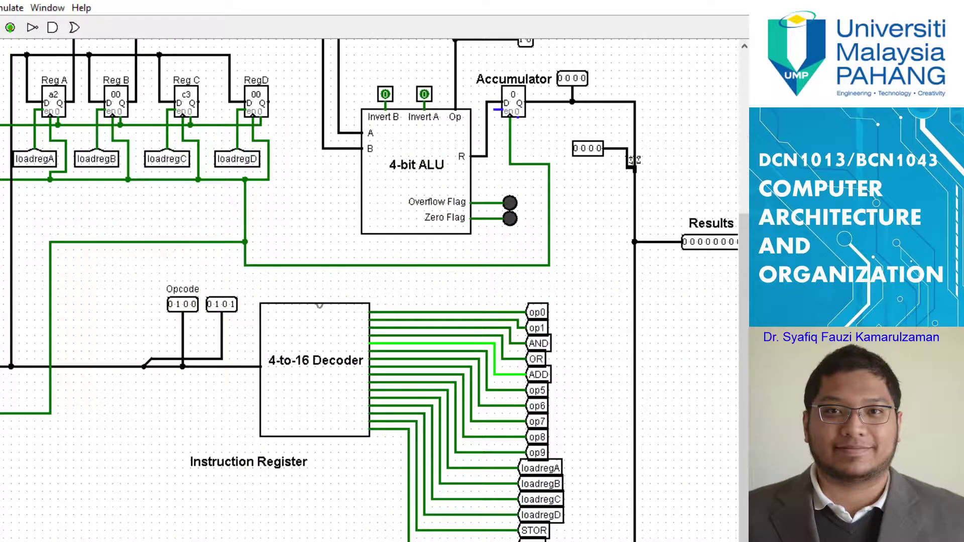
scroll(370, 290, "left", 17)
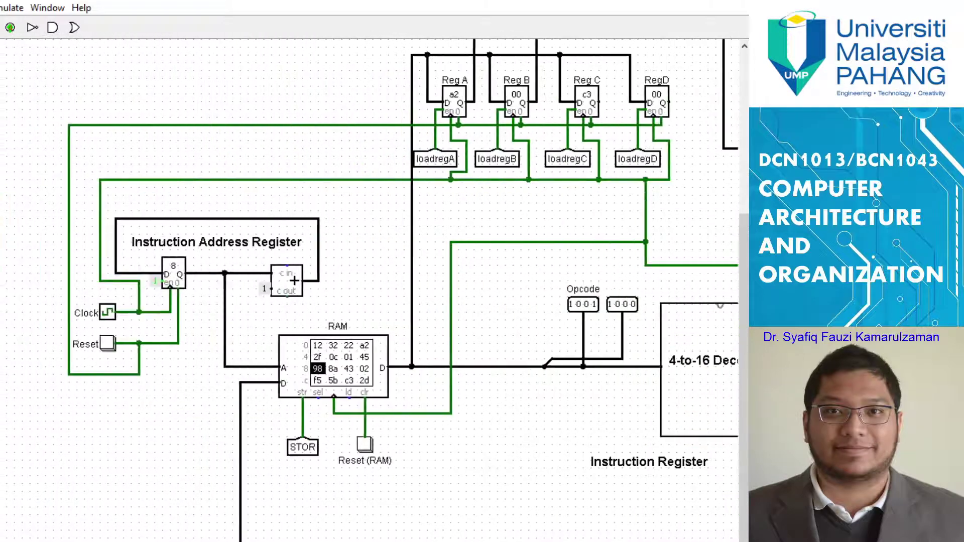
Examine how the RAM contents, registers, operation selectors, 4-bit ALU and accumulator respond as the clock advances through the instructions.
scroll(369, 290, "right", 8)
scroll(370, 290, "left", 8)
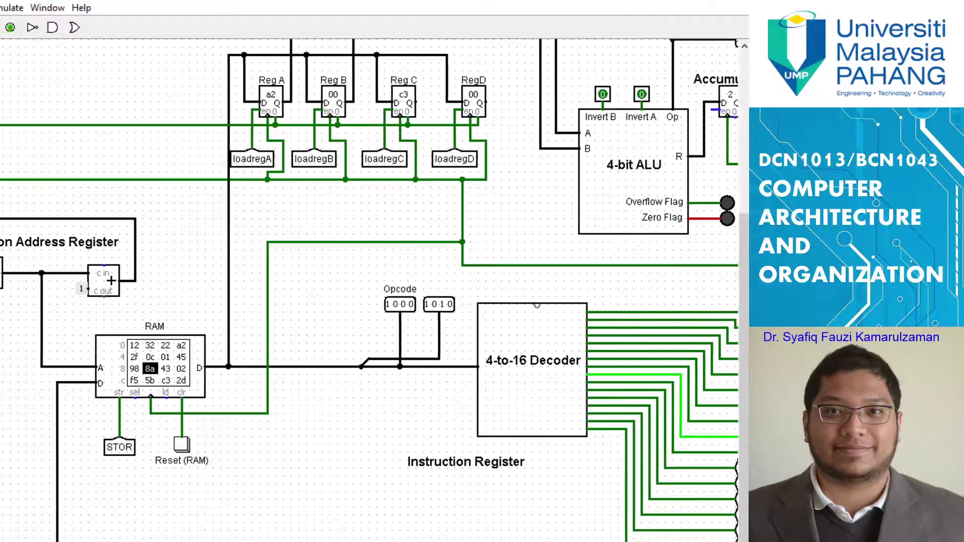
scroll(369, 290, "right", 6)
scroll(366, 458, "right", 4)
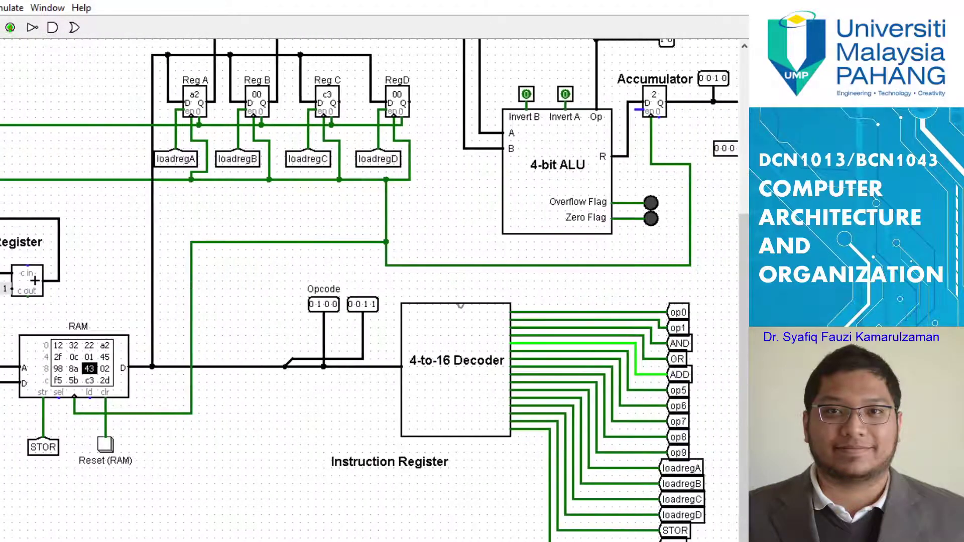
scroll(366, 458, "up", 4)
scroll(366, 459, "up", 6)
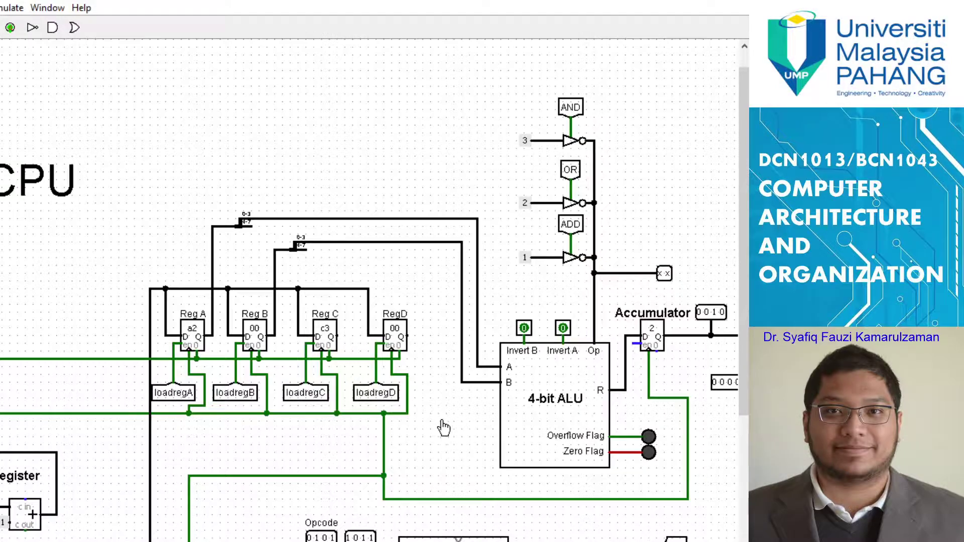
left_click_drag(459, 9, 495, 4)
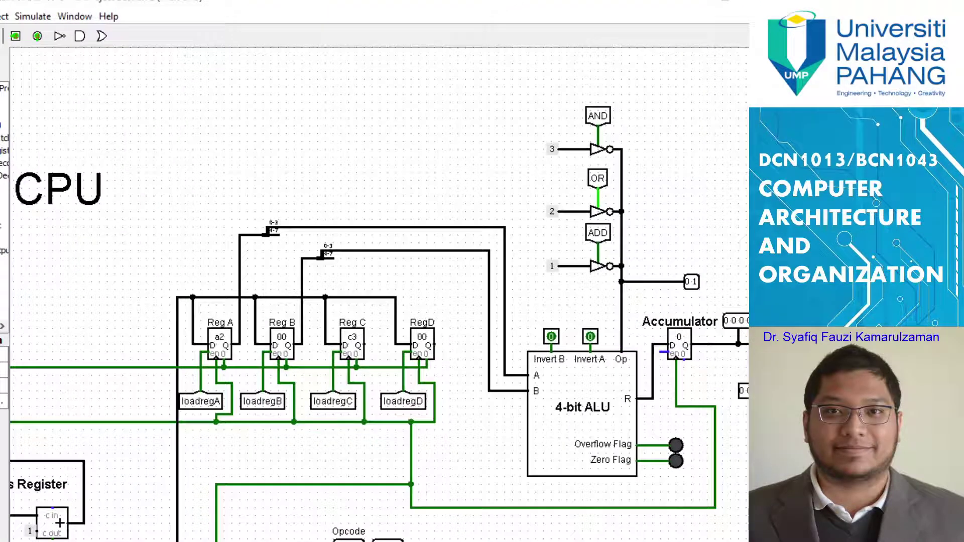
scroll(380, 296, "right", 5)
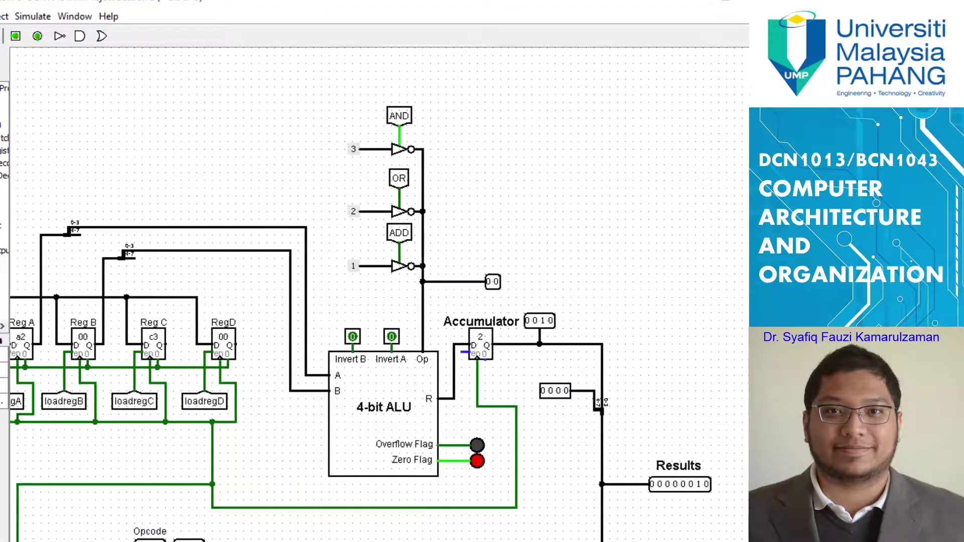
Reset the instruction address register and registers A to D while the CPU simulation keeps running.
scroll(338, 429, "left", 6)
scroll(338, 429, "down", 4)
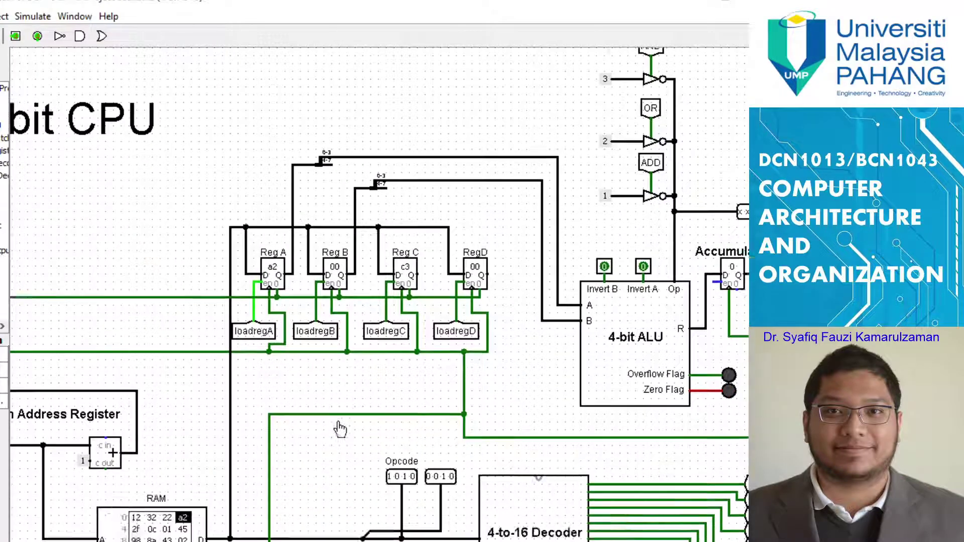
scroll(216, 412, "left", 5)
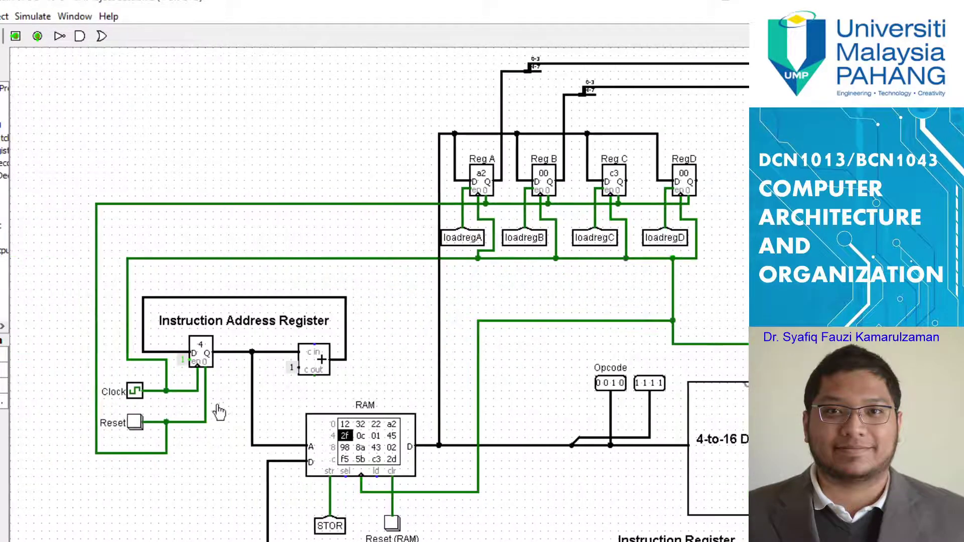
left_click(135, 423)
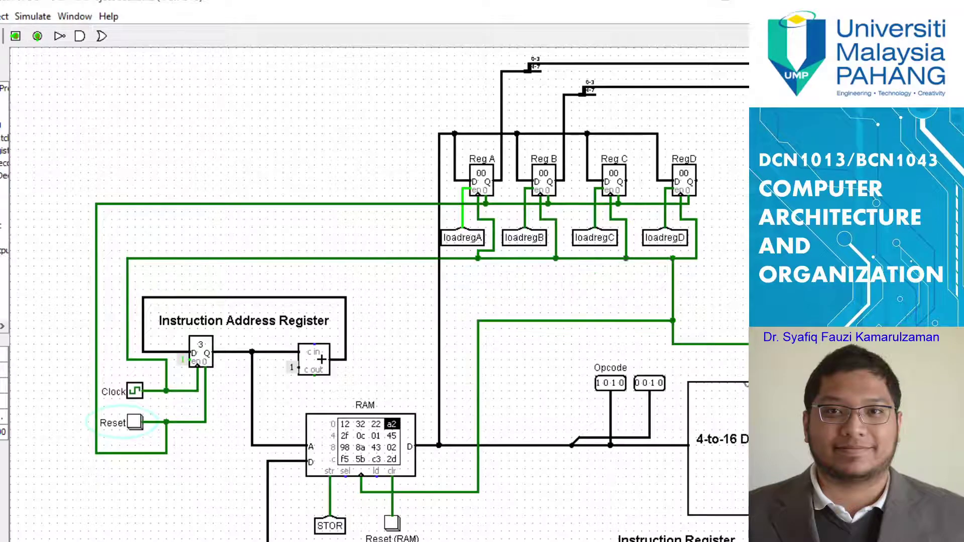
Follow the restarted program from RAM through the opcode outputs and 4-to-16 decoder to the registers, ALU, accumulator and results output.
scroll(269, 394, "right", 5)
scroll(446, 279, "right", 10)
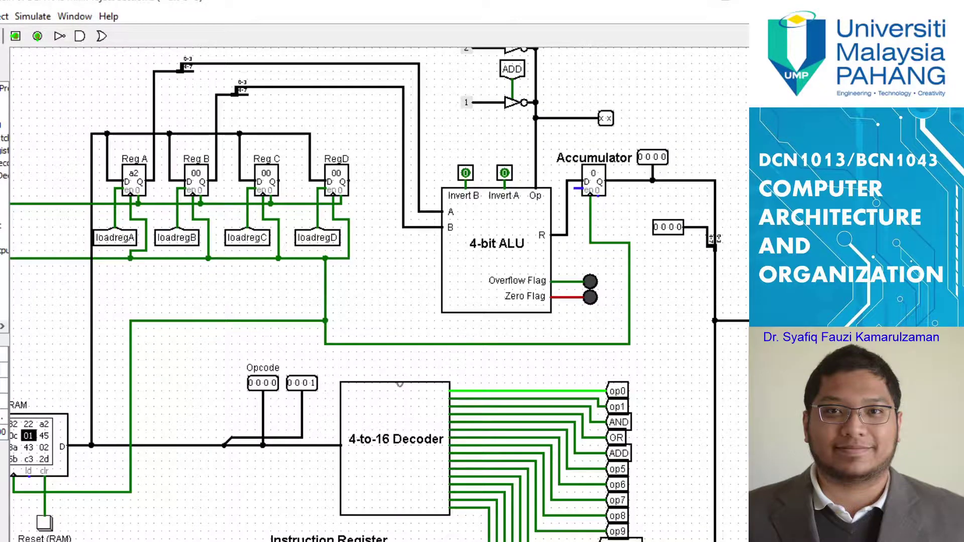
scroll(377, 296, "right", 5)
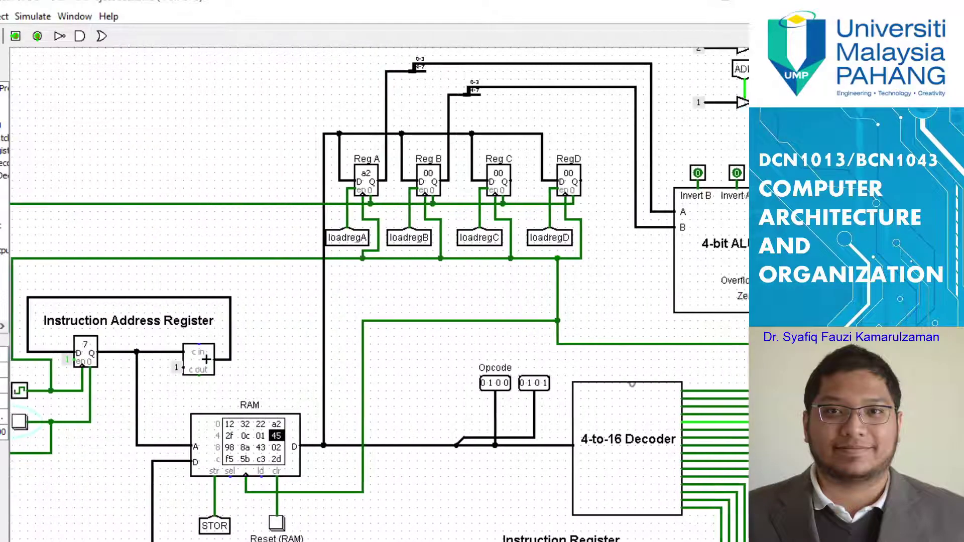
scroll(205, 355, "right", 1)
scroll(201, 357, "down", 3)
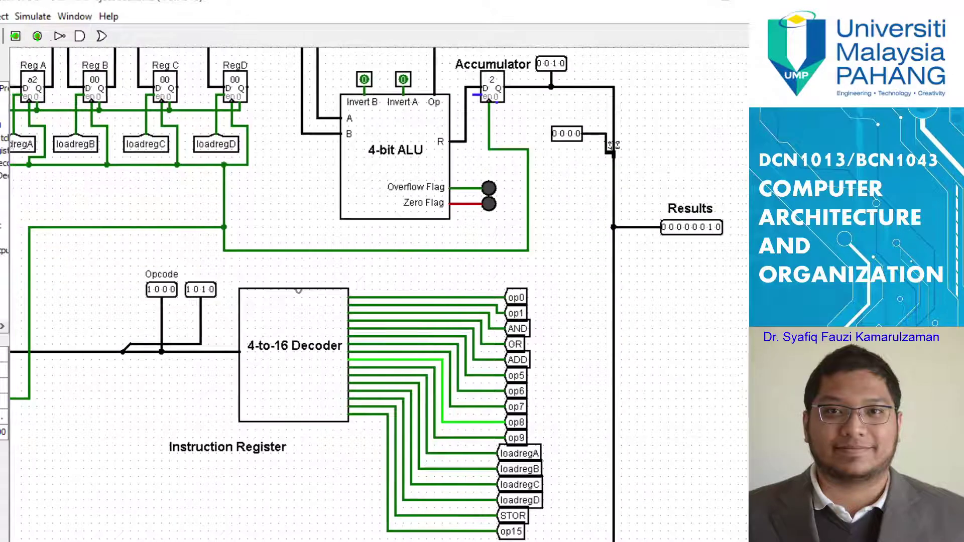
scroll(260, 386, "left", 10)
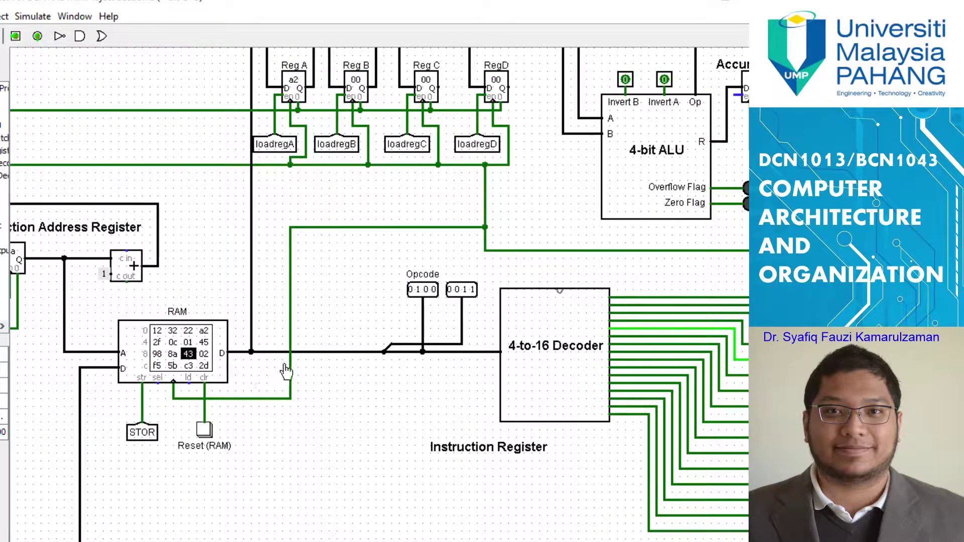